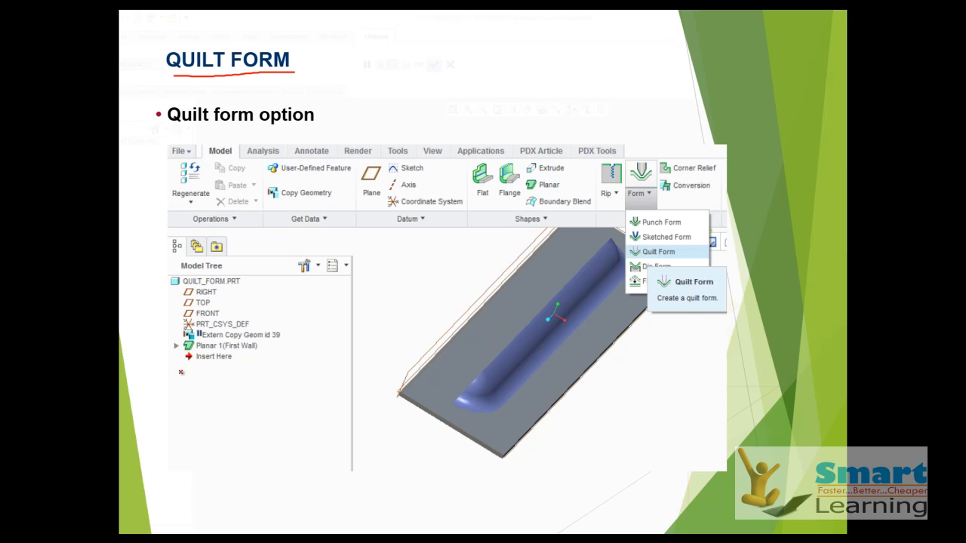
{"action": "mouse_move", "coordinate": [186, 340]}
{"action": "left_mouse_down"}
{"action": "mouse_move", "coordinate": [231, 345]}
{"action": "mouse_move", "coordinate": [287, 334]}
{"action": "mouse_move", "coordinate": [195, 332]}
{"action": "left_mouse_up"}
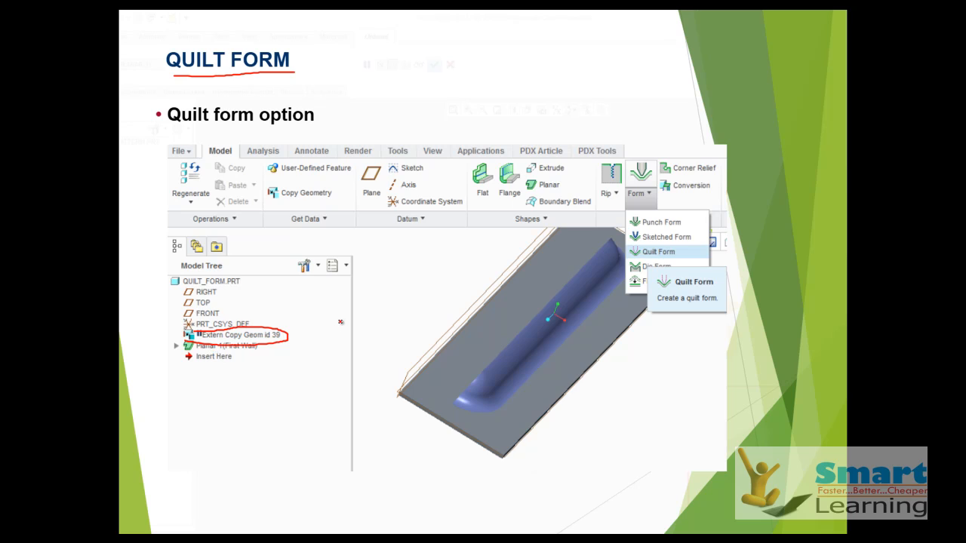
{"action": "key", "text": "Right"}
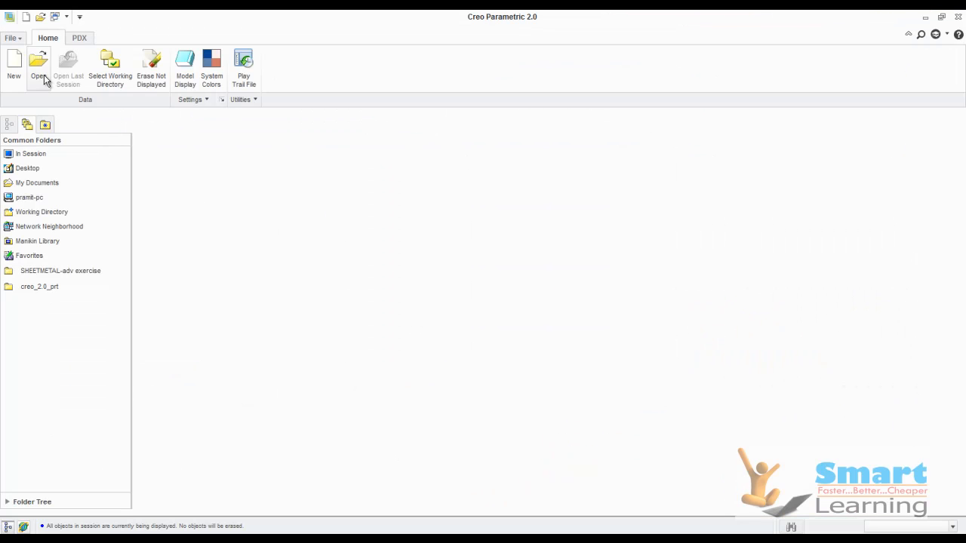
Open quilt_form.prt from the QUILT FORM folder inside SHEETMETAL-adv exercise.
{"action": "left_click", "coordinate": [39, 71]}
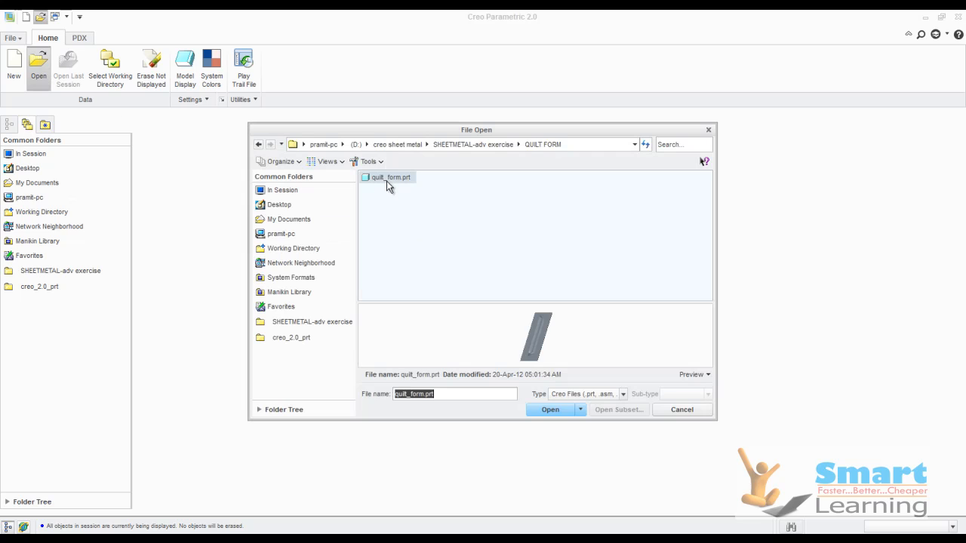
{"action": "left_click", "coordinate": [493, 146]}
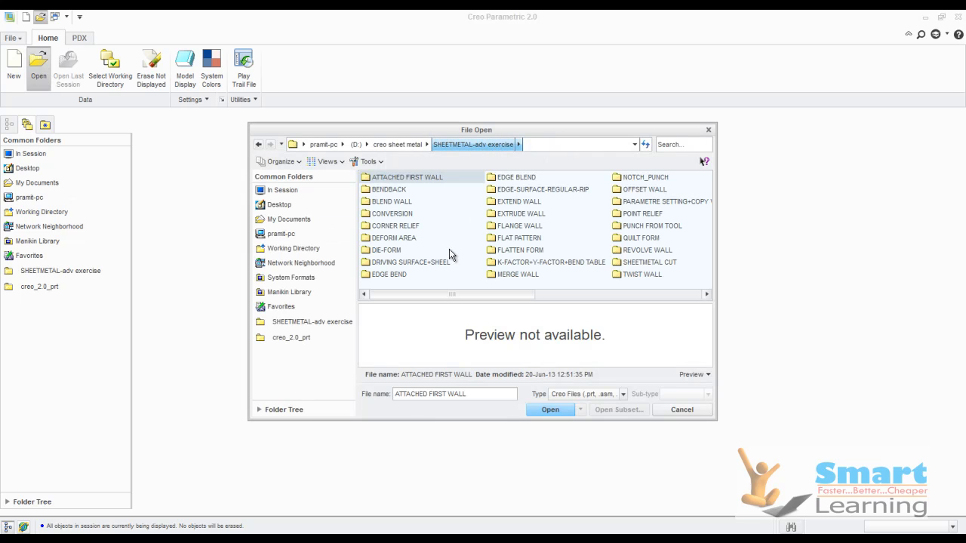
{"action": "double_click", "coordinate": [643, 239]}
{"action": "double_click", "coordinate": [394, 178]}
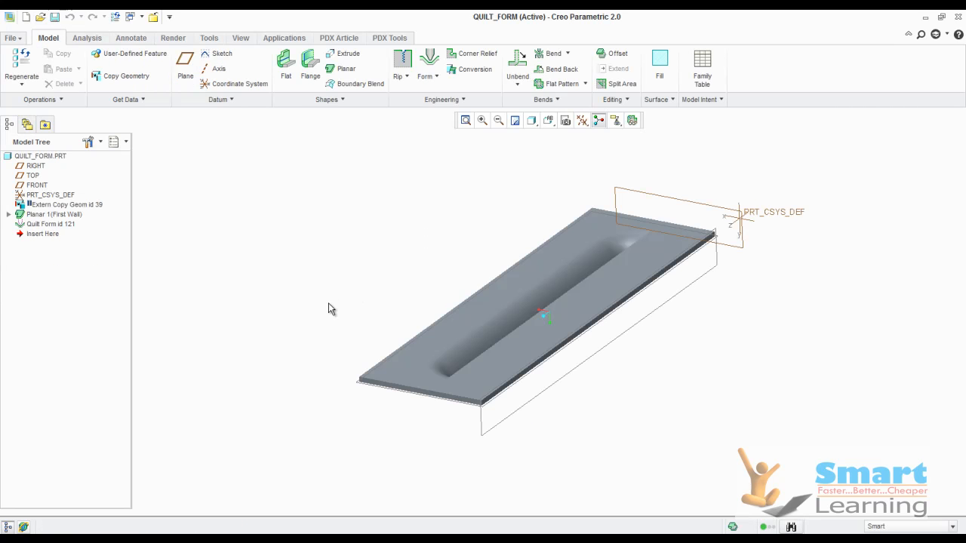
Delete the existing quilt form feature (Quilt Form id 121) from the sheet metal part.
{"action": "middle_click_drag", "start_coordinate": [382, 327], "coordinate": [363, 160]}
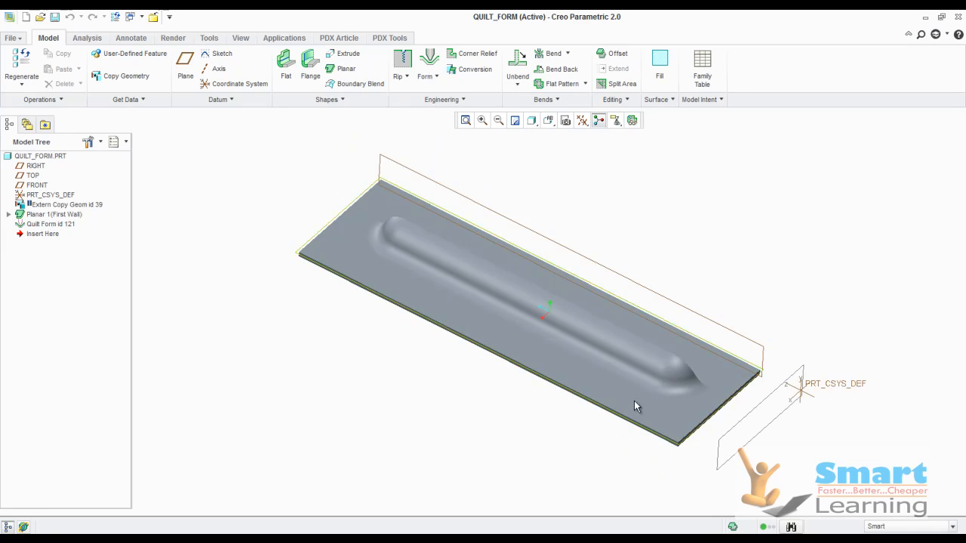
{"action": "scroll", "coordinate": [628, 408], "scroll_direction": "down", "scroll_amount": 3}
{"action": "middle_click_drag", "start_coordinate": [660, 382], "coordinate": [573, 370]}
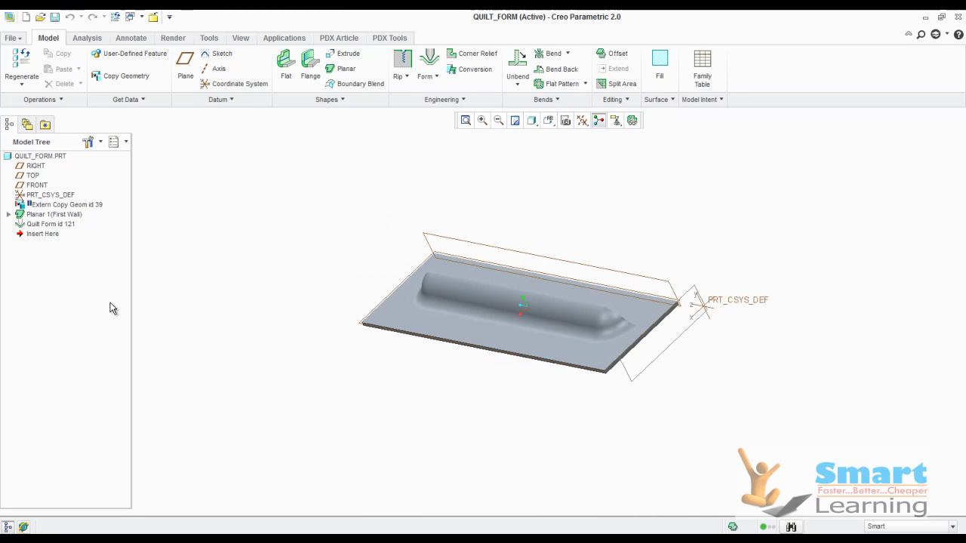
{"action": "left_click", "coordinate": [47, 225]}
{"action": "right_click", "coordinate": [46, 226]}
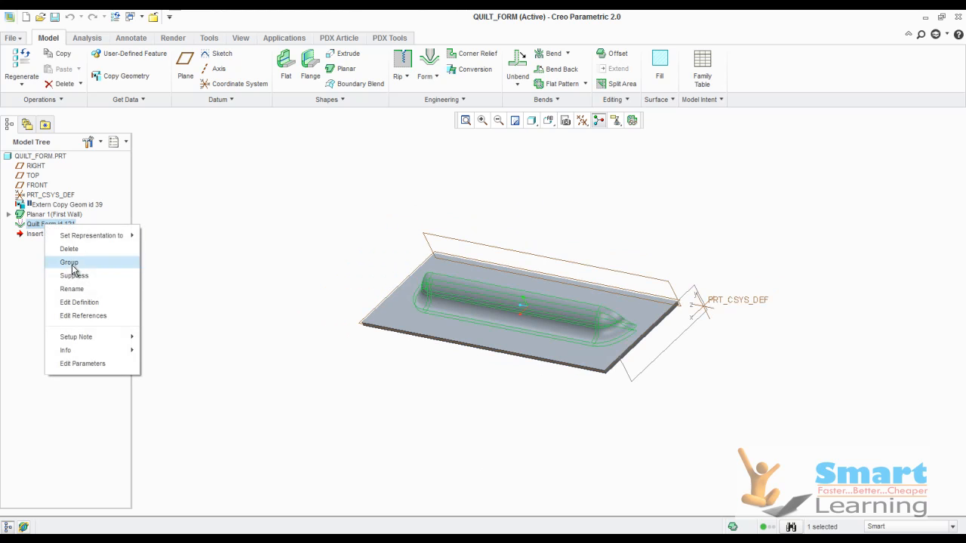
{"action": "left_click", "coordinate": [75, 250]}
{"action": "left_click", "coordinate": [453, 292]}
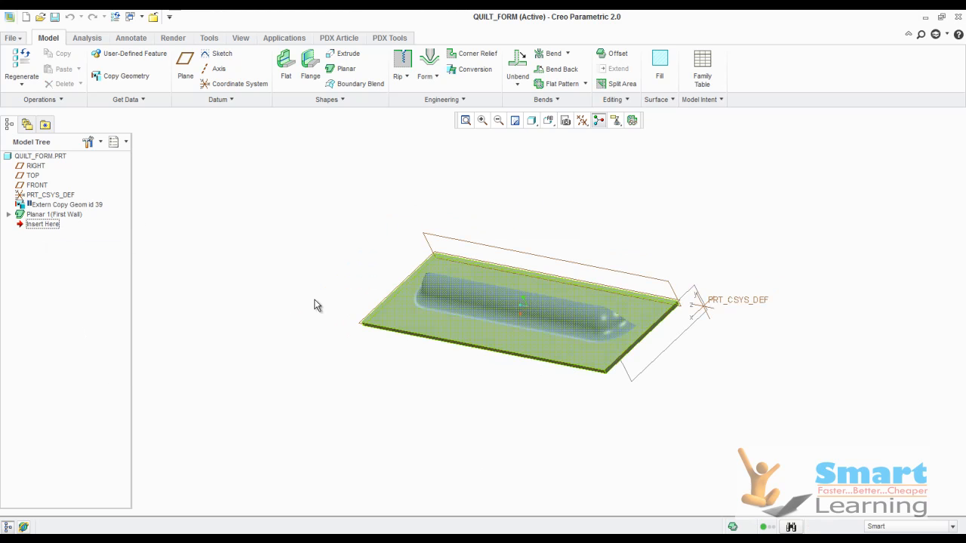
Roll the model back to before the first planar wall, examine the copied quilt, and return the insertion point to the end.
{"action": "left_click_drag", "start_coordinate": [40, 225], "coordinate": [38, 216]}
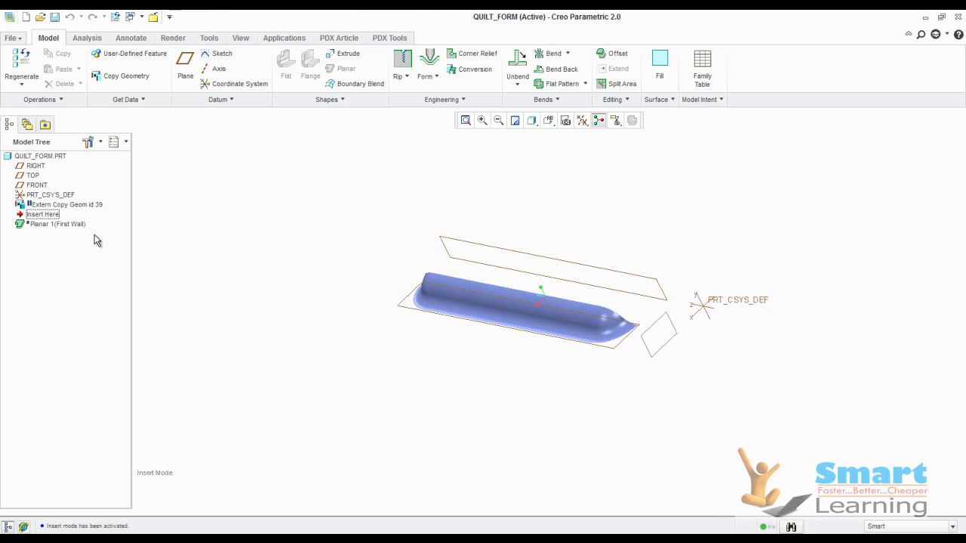
{"action": "mouse_move", "coordinate": [511, 308]}
{"action": "middle_mouse_down"}
{"action": "mouse_move", "coordinate": [574, 319]}
{"action": "mouse_move", "coordinate": [508, 318]}
{"action": "middle_mouse_up"}
{"action": "left_click", "coordinate": [494, 320]}
{"action": "scroll", "coordinate": [401, 291], "scroll_direction": "down", "scroll_amount": 3}
{"action": "scroll", "coordinate": [415, 297], "scroll_direction": "up", "scroll_amount": 4}
{"action": "left_click", "coordinate": [230, 308]}
{"action": "left_click_drag", "start_coordinate": [36, 214], "coordinate": [36, 232]}
{"action": "middle_click_drag", "start_coordinate": [329, 301], "coordinate": [604, 347]}
{"action": "scroll", "coordinate": [629, 345], "scroll_direction": "down", "scroll_amount": 3}
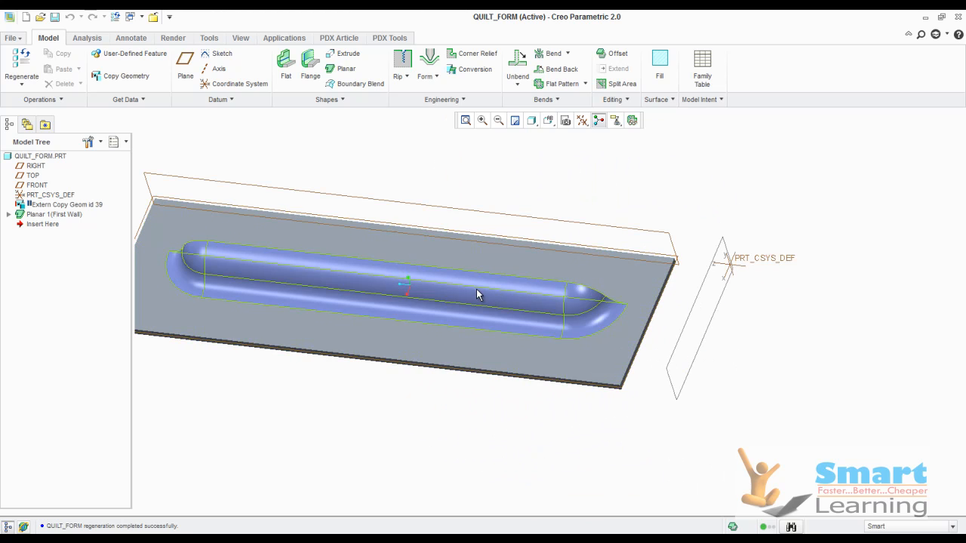
{"action": "scroll", "coordinate": [477, 289], "scroll_direction": "up", "scroll_amount": 3}
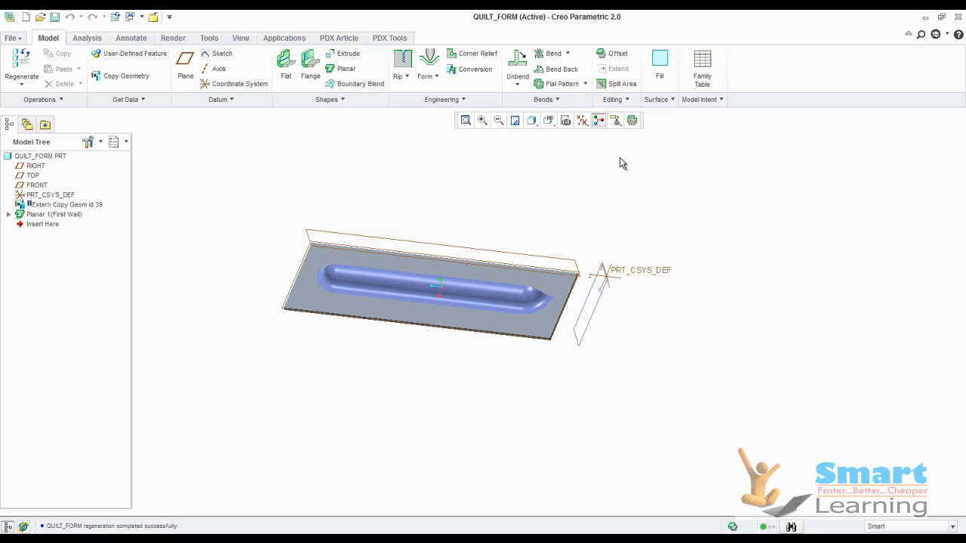
{"action": "left_click", "coordinate": [615, 100]}
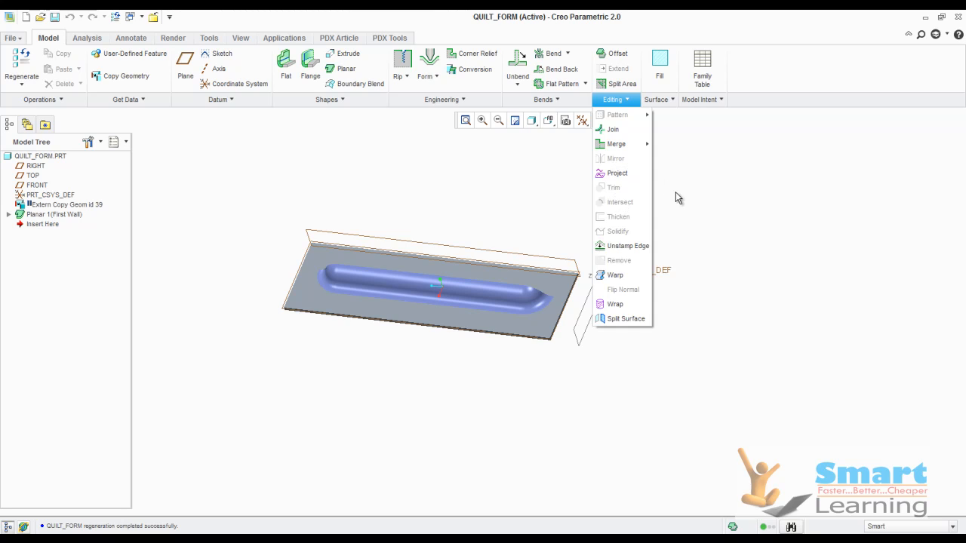
{"action": "left_click", "coordinate": [697, 209]}
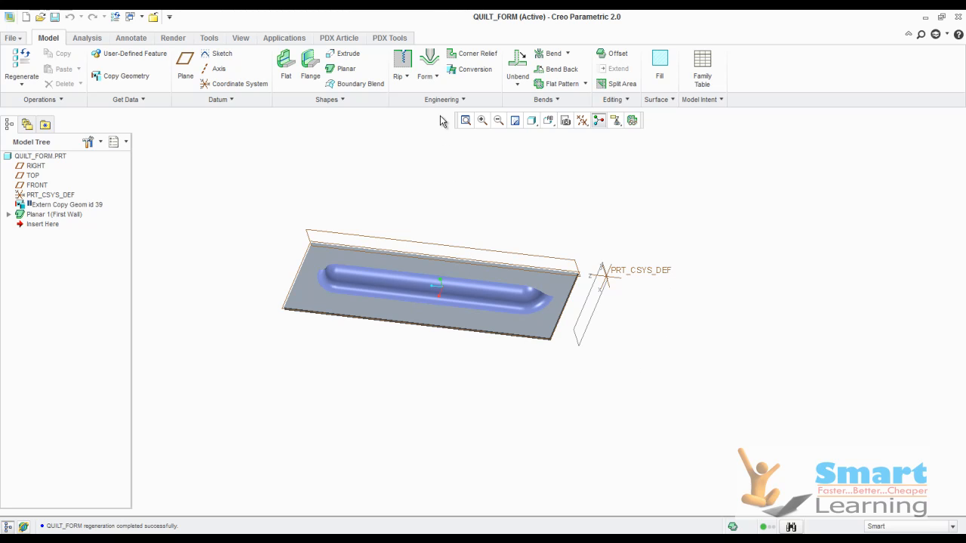
Start a Quilt Form on the planar wall with the copied quilt as its reference and set the forming direction.
{"action": "left_click", "coordinate": [428, 72]}
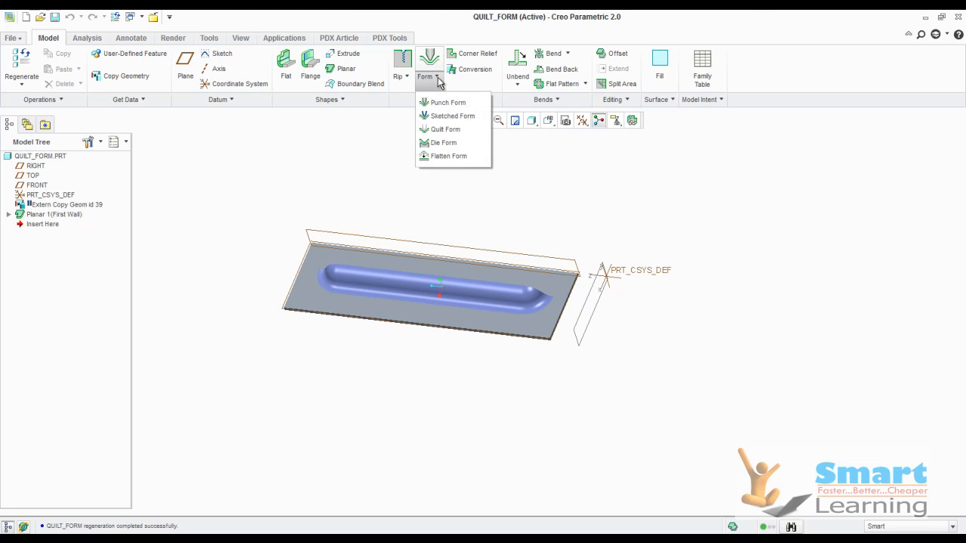
{"action": "left_click", "coordinate": [447, 133]}
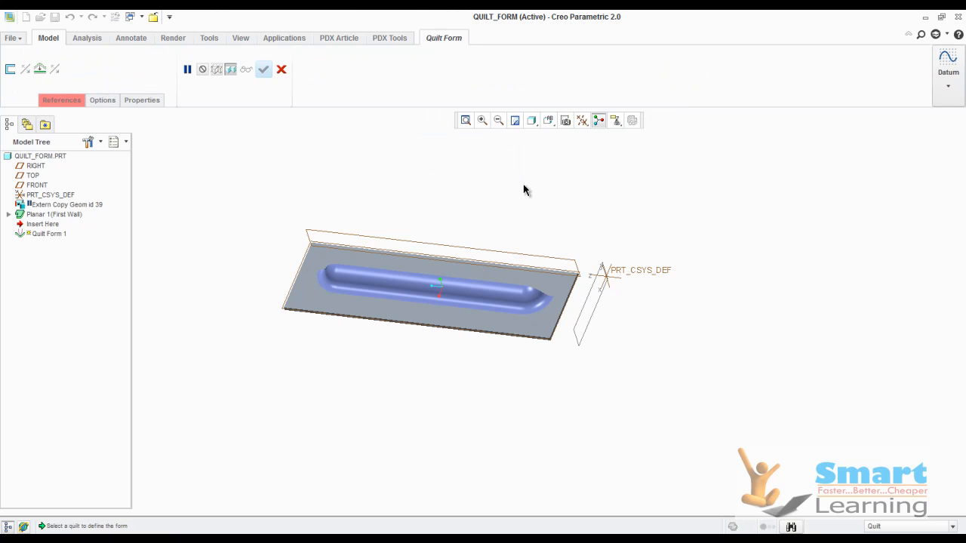
{"action": "left_click", "coordinate": [54, 104]}
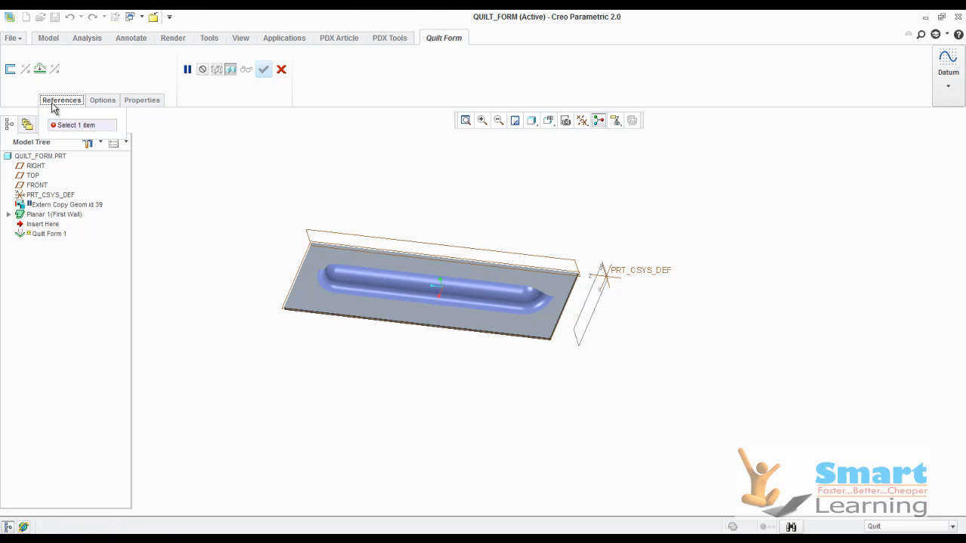
{"action": "left_click", "coordinate": [369, 278]}
{"action": "middle_click_drag", "start_coordinate": [418, 204], "coordinate": [578, 286]}
{"action": "scroll", "coordinate": [581, 288], "scroll_direction": "down", "scroll_amount": 3}
{"action": "scroll", "coordinate": [596, 299], "scroll_direction": "up", "scroll_amount": 3}
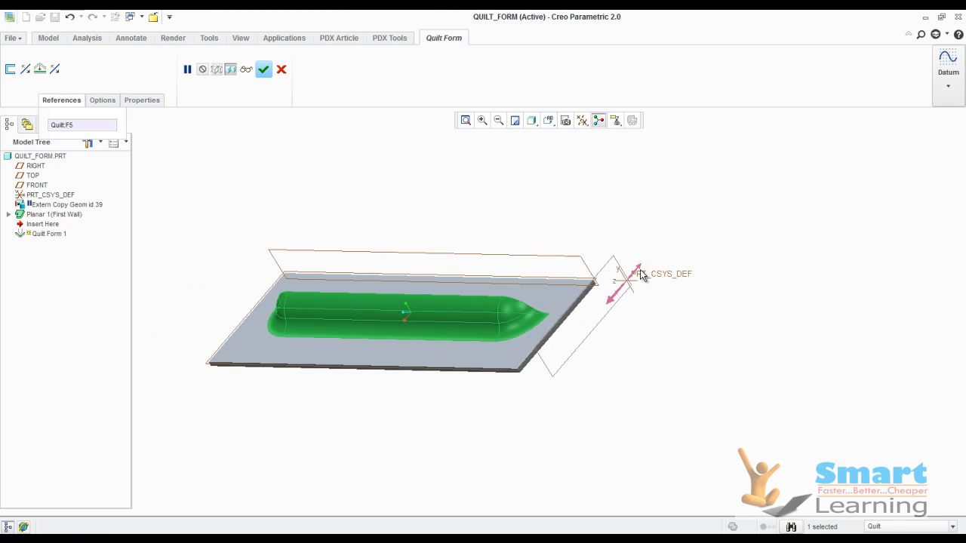
{"action": "left_click", "coordinate": [615, 298]}
{"action": "scroll", "coordinate": [480, 336], "scroll_direction": "down", "scroll_amount": 2}
{"action": "scroll", "coordinate": [589, 289], "scroll_direction": "up", "scroll_amount": 1}
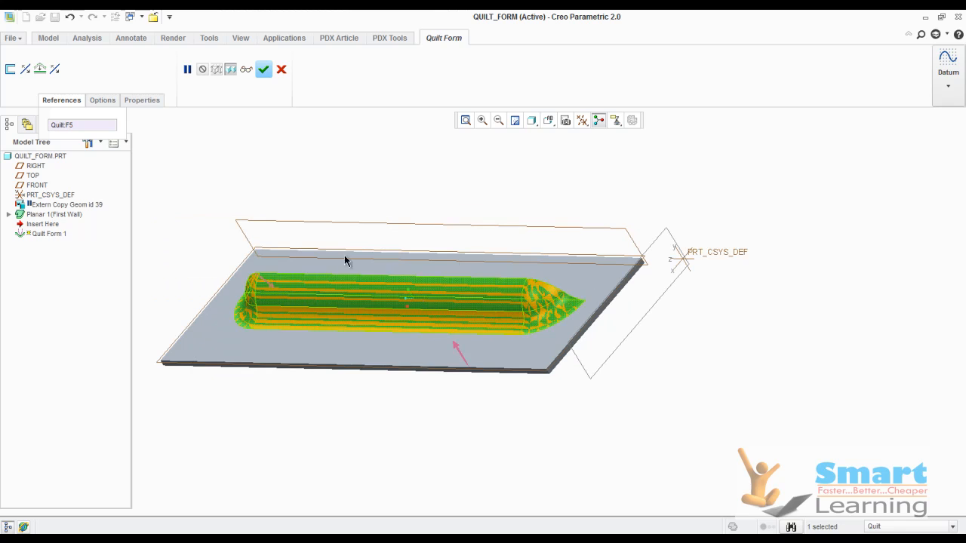
Keep the original geometry hidden, leave all surfaces included and edges unrounded, and complete the quilt form.
{"action": "left_click", "coordinate": [104, 101]}
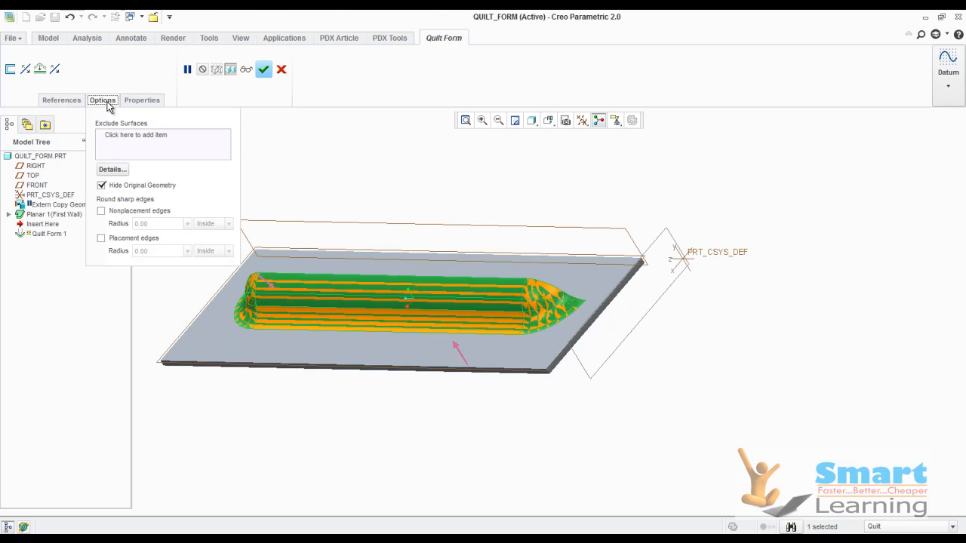
{"action": "left_click", "coordinate": [124, 137]}
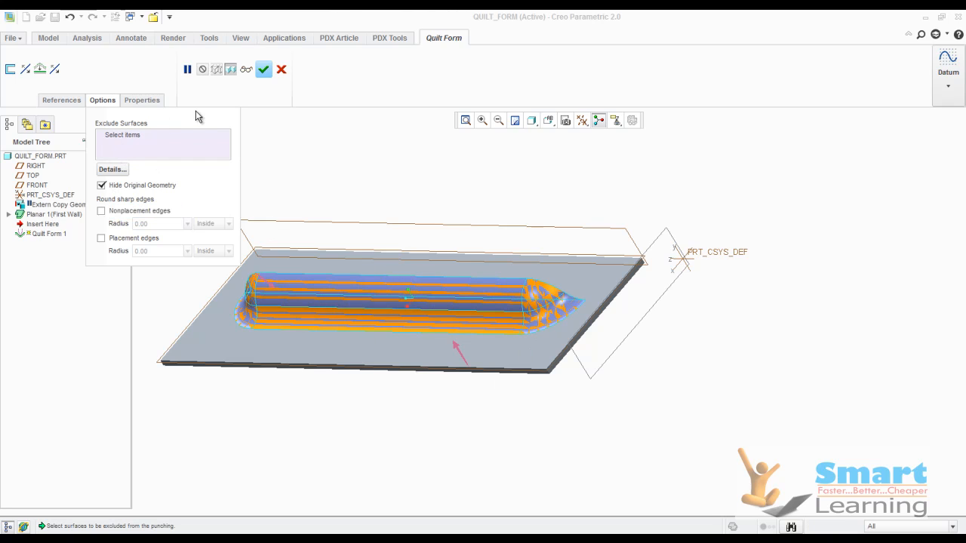
{"action": "left_click", "coordinate": [263, 69]}
{"action": "middle_click_drag", "start_coordinate": [449, 297], "coordinate": [472, 320]}
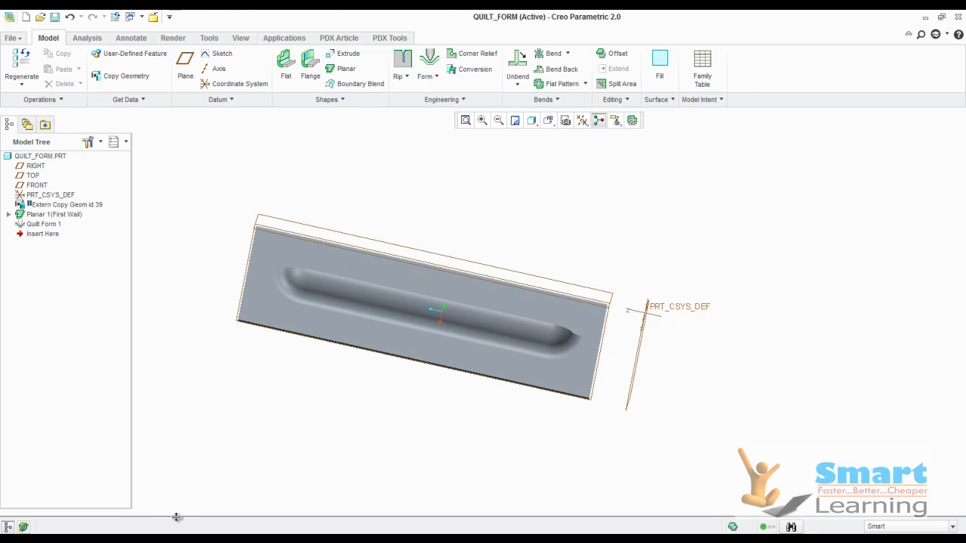
{"action": "left_click", "coordinate": [216, 520]}
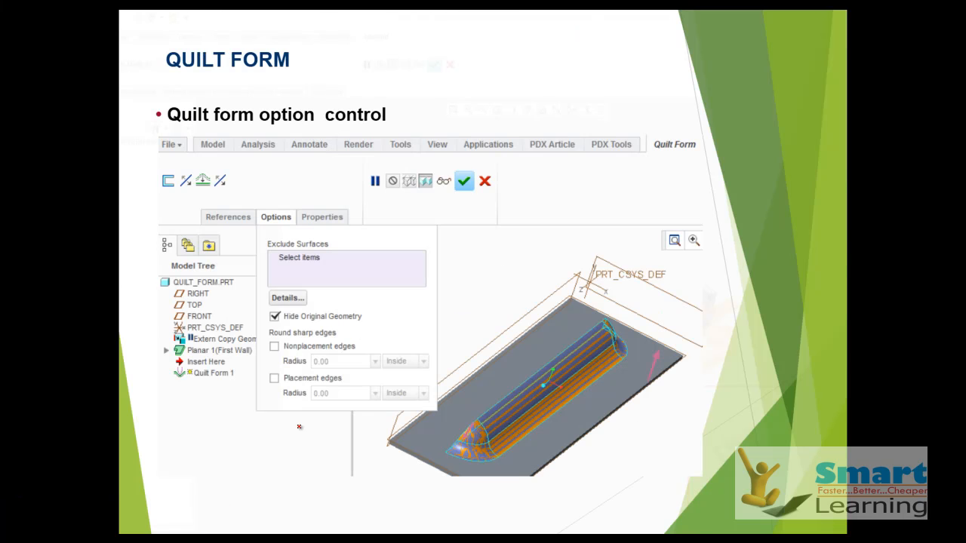
{"action": "left_click", "coordinate": [386, 316]}
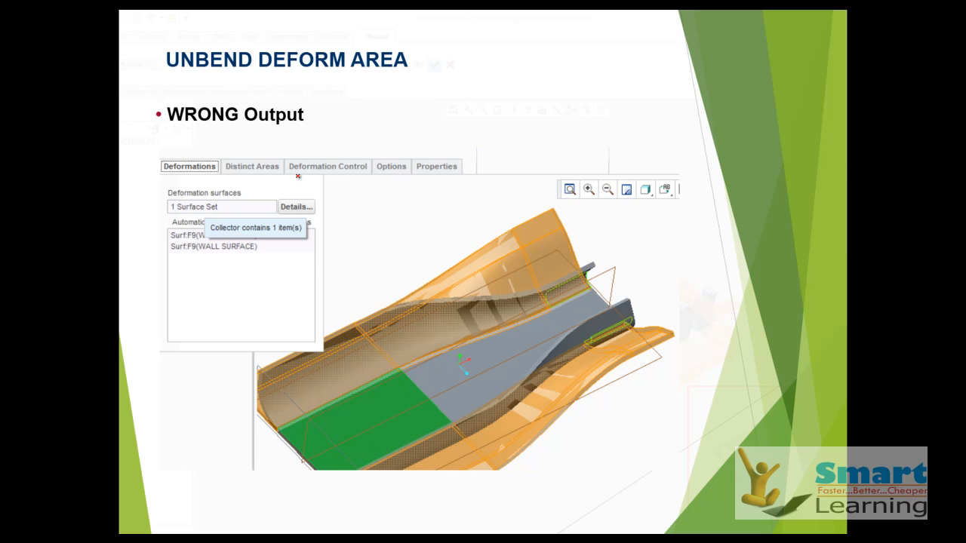
{"action": "left_click_drag", "start_coordinate": [172, 131], "coordinate": [301, 131]}
{"action": "key", "text": "Right"}
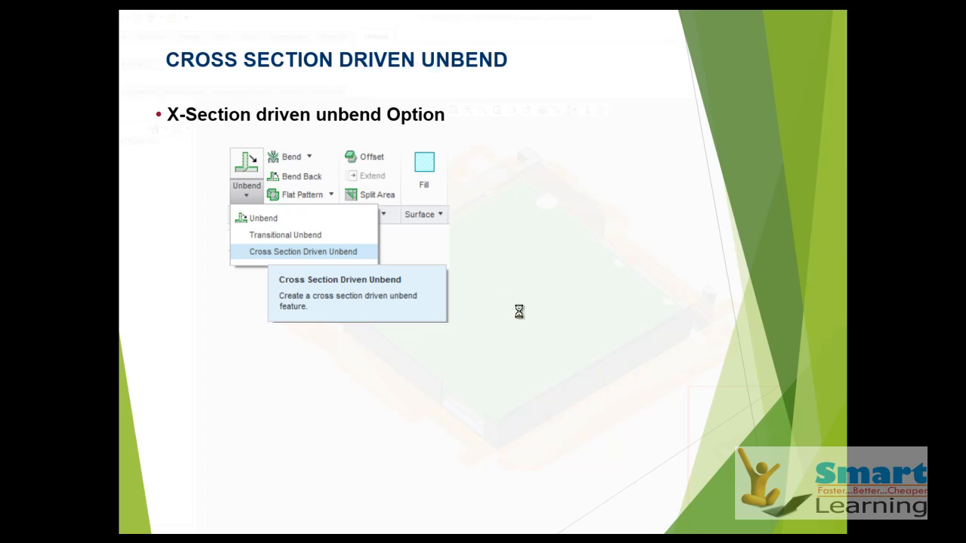
{"action": "key", "text": "Right"}
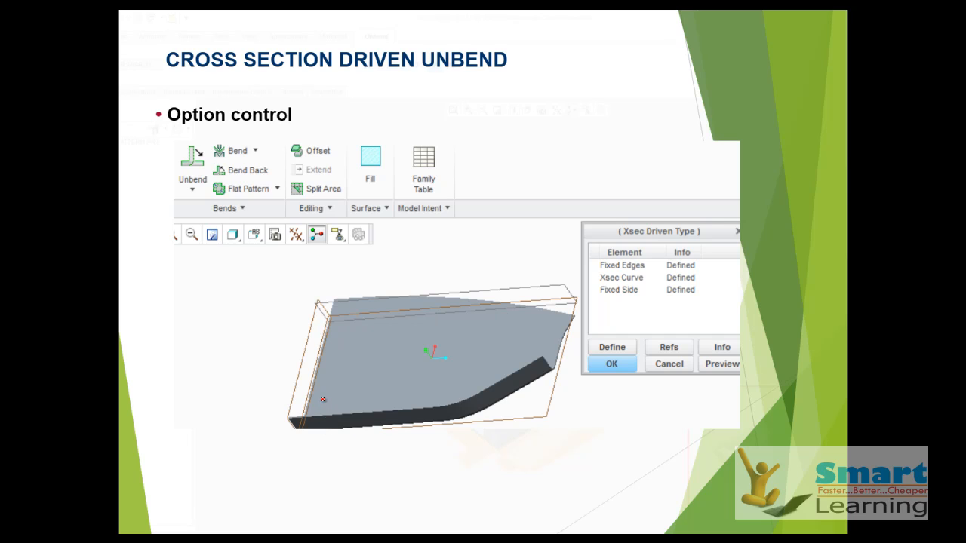
{"action": "key", "text": "Right"}
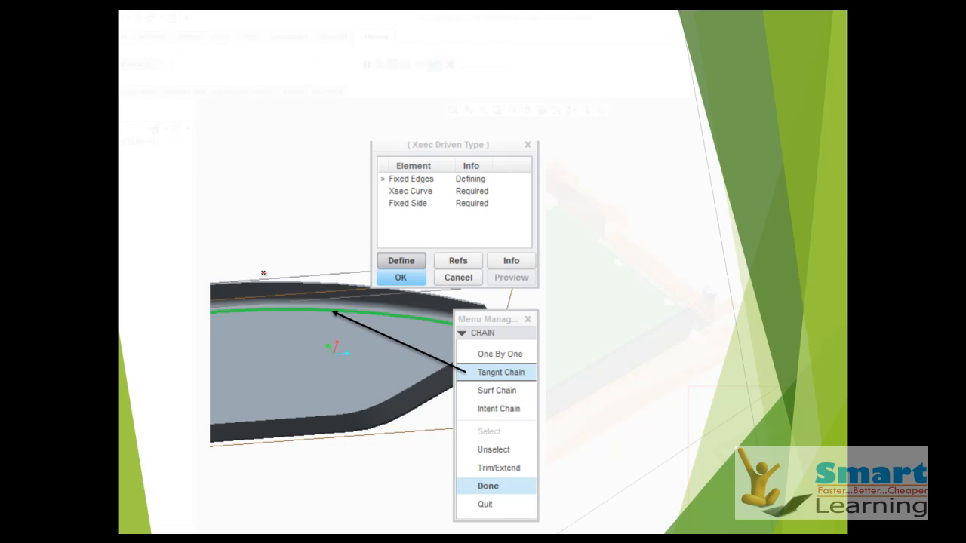
{"action": "key", "text": "Right"}
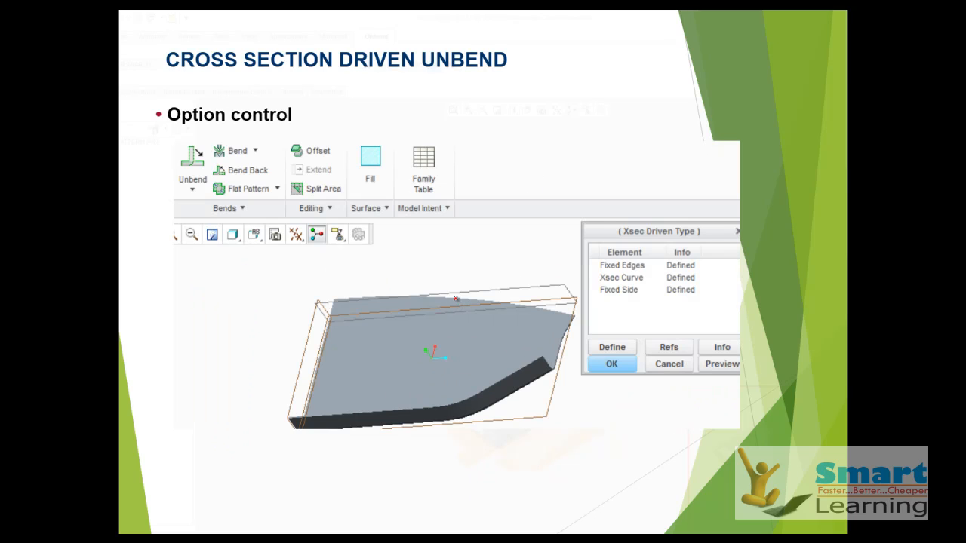
{"action": "key", "text": "Right"}
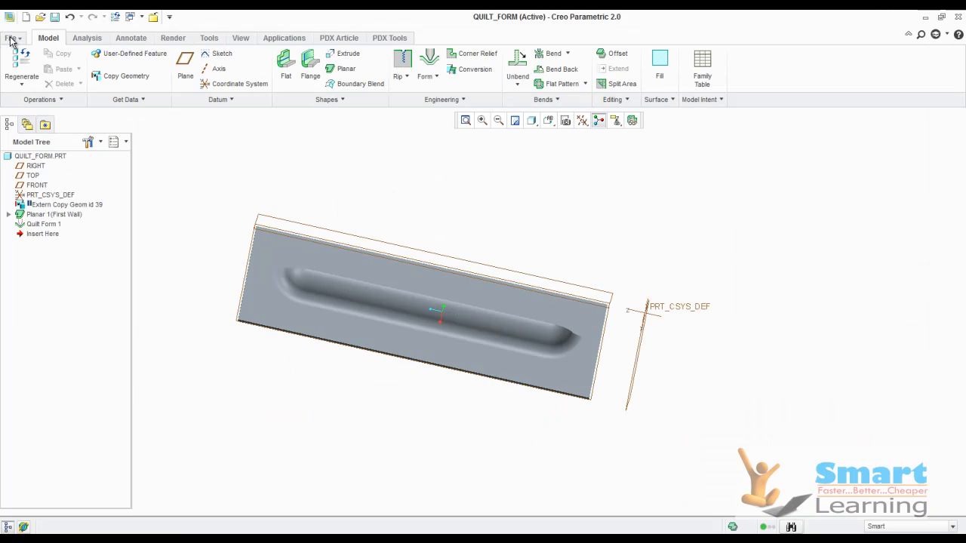
Close the quilt form part and erase all models that are not displayed from the session.
{"action": "left_click", "coordinate": [11, 38]}
{"action": "left_click", "coordinate": [38, 175]}
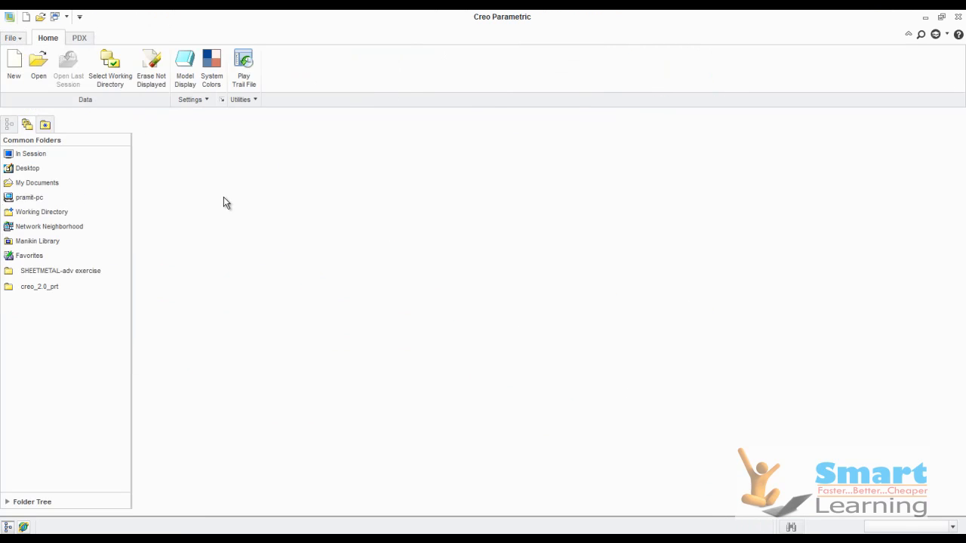
{"action": "left_click", "coordinate": [154, 85]}
{"action": "key", "text": "Return"}
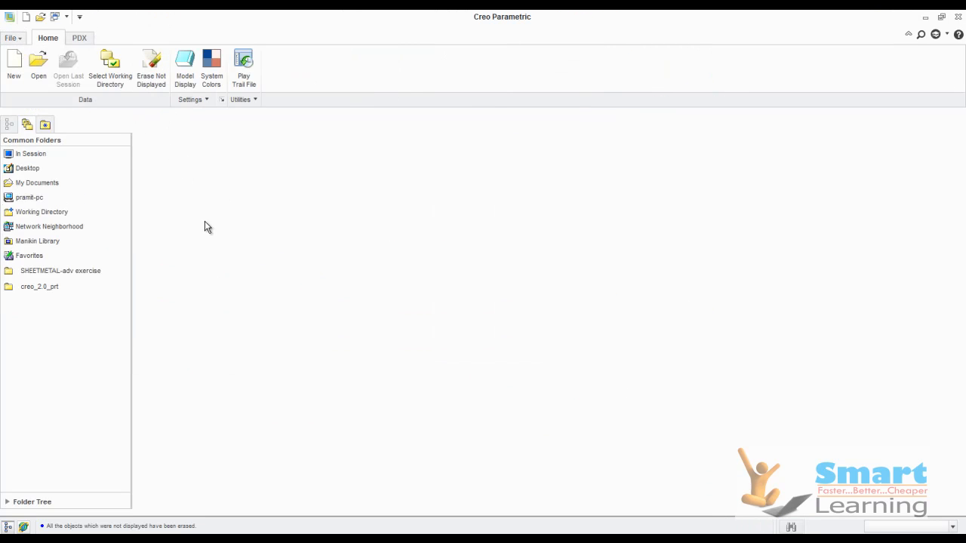
Open unbend_folding.prt from the UNBEND folder inside the SHEETMETAL-adv exercise directory.
{"action": "left_click", "coordinate": [41, 66]}
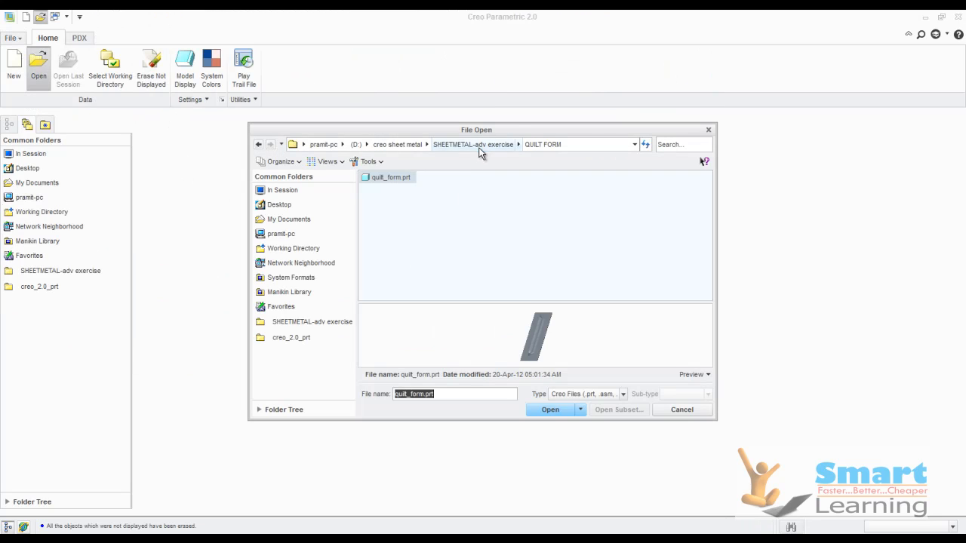
{"action": "left_click", "coordinate": [485, 145]}
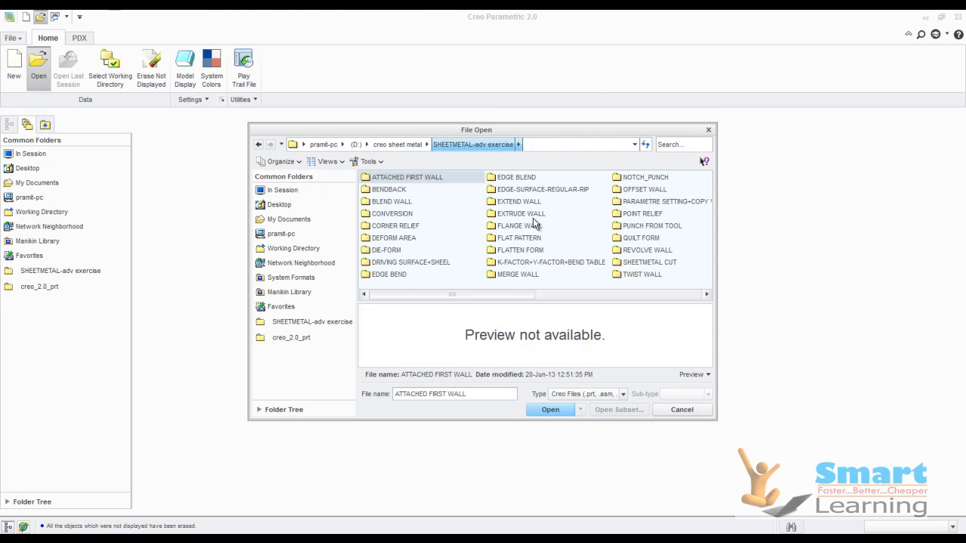
{"action": "left_click", "coordinate": [518, 295]}
{"action": "double_click", "coordinate": [640, 190]}
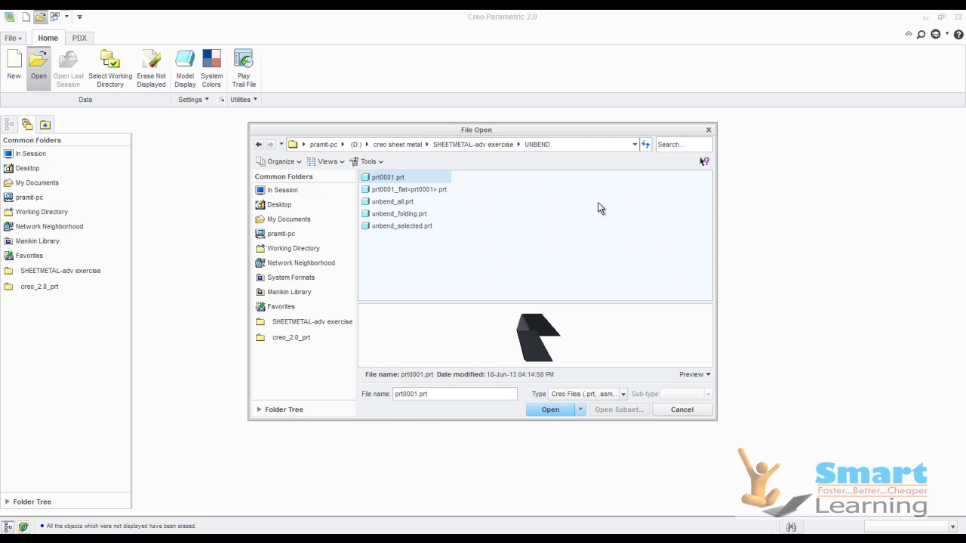
{"action": "left_click", "coordinate": [406, 202]}
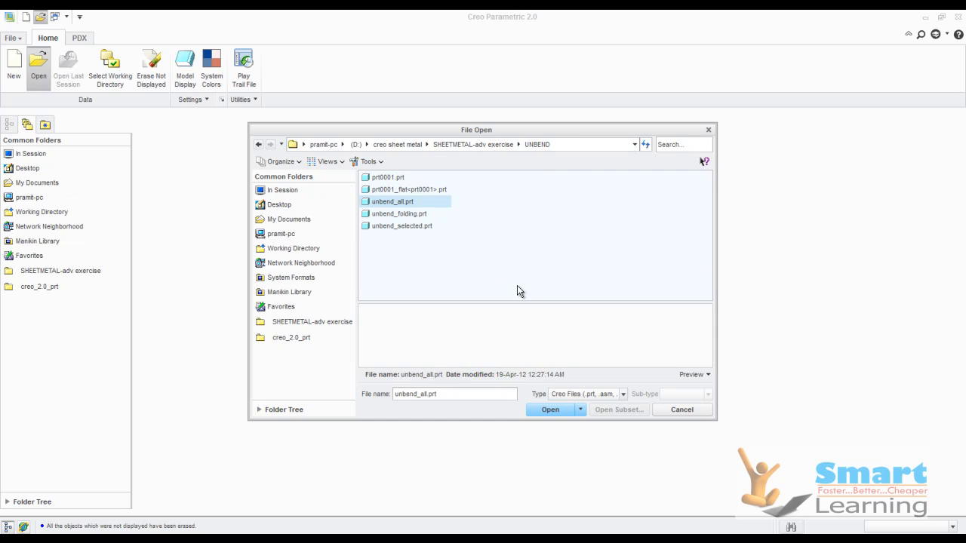
{"action": "left_click", "coordinate": [400, 214]}
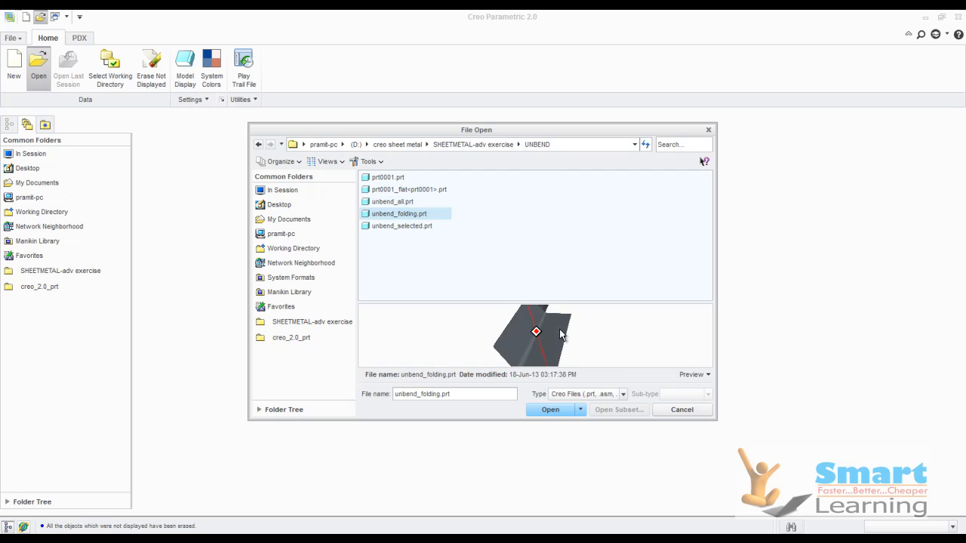
{"action": "left_click", "coordinate": [550, 408]}
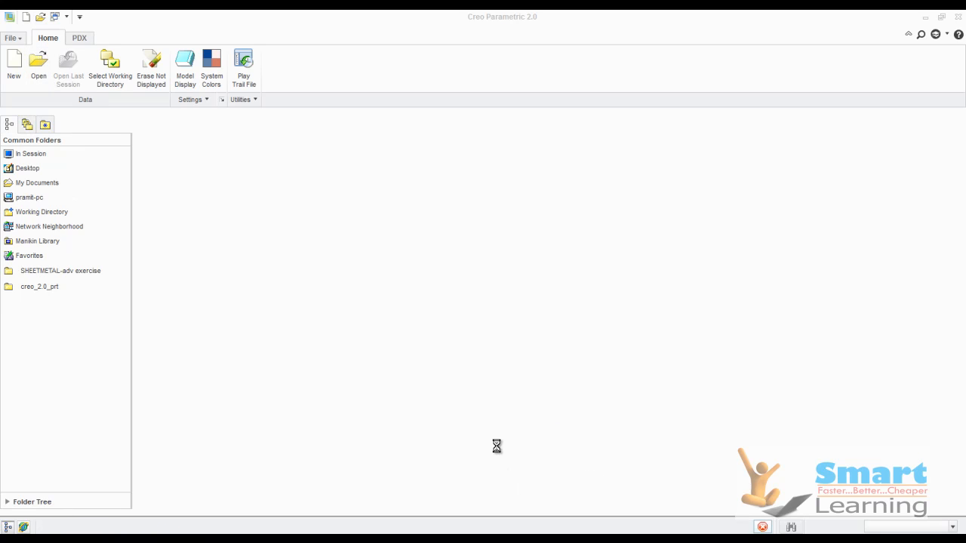
Start an Unbend on the blended wall with the default fixed surface and activate the deformation surfaces selection.
{"action": "middle_click_drag", "start_coordinate": [431, 392], "coordinate": [435, 348]}
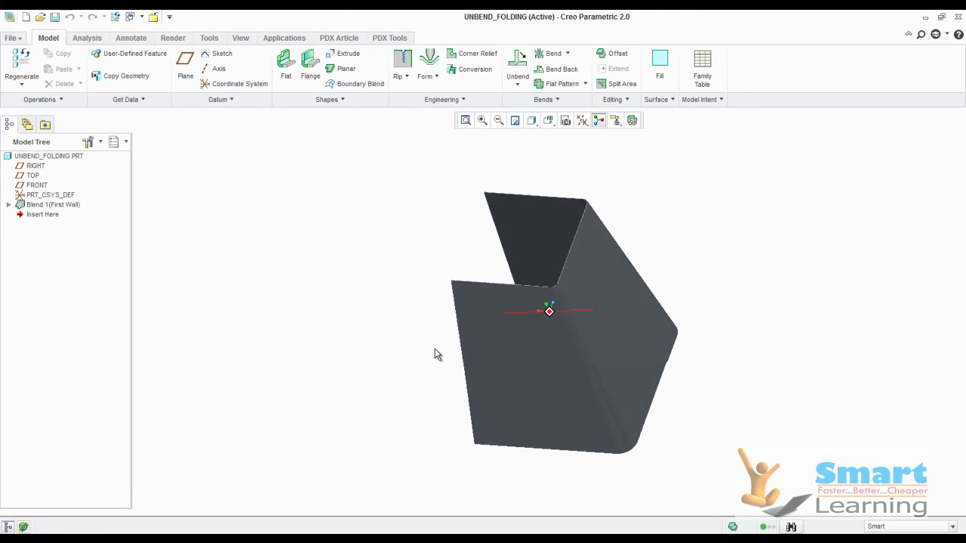
{"action": "left_click", "coordinate": [517, 84]}
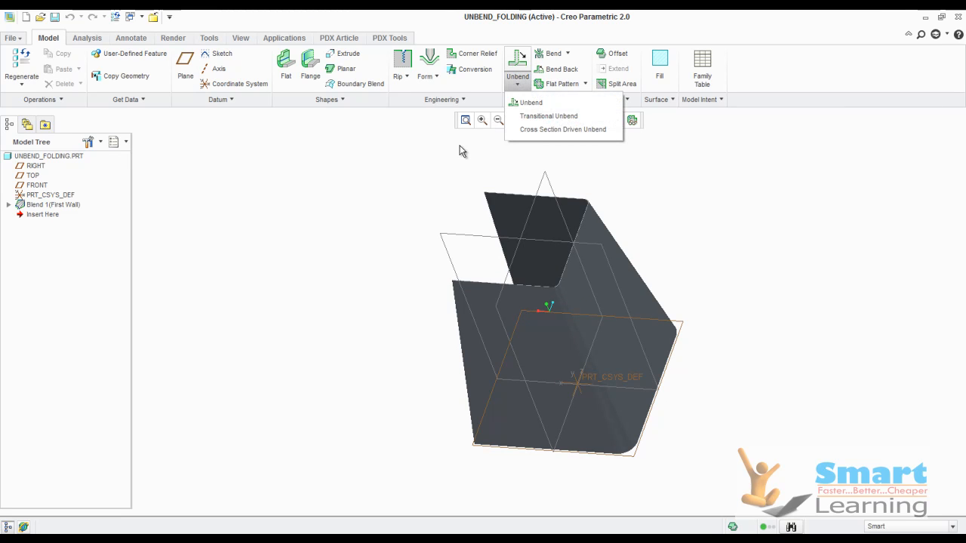
{"action": "left_click", "coordinate": [529, 102]}
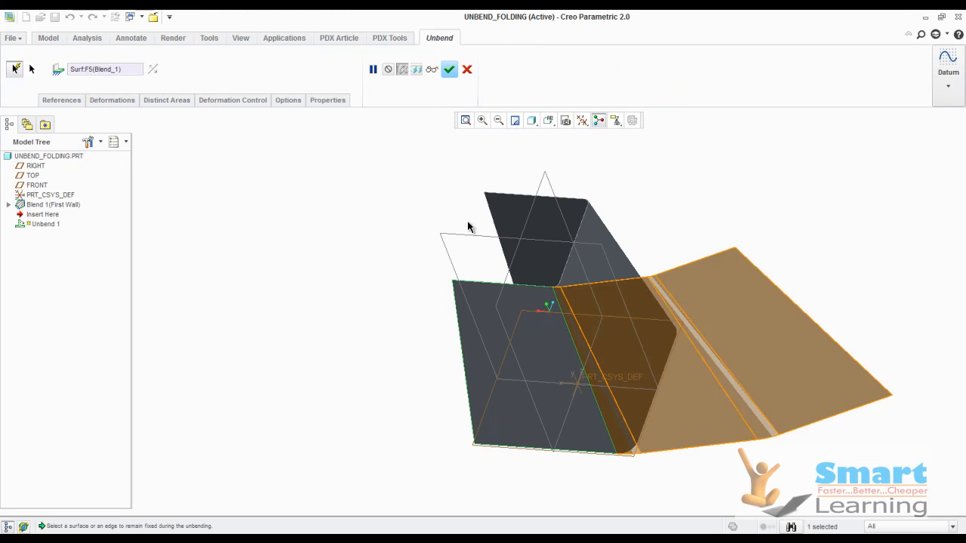
{"action": "left_click", "coordinate": [721, 252]}
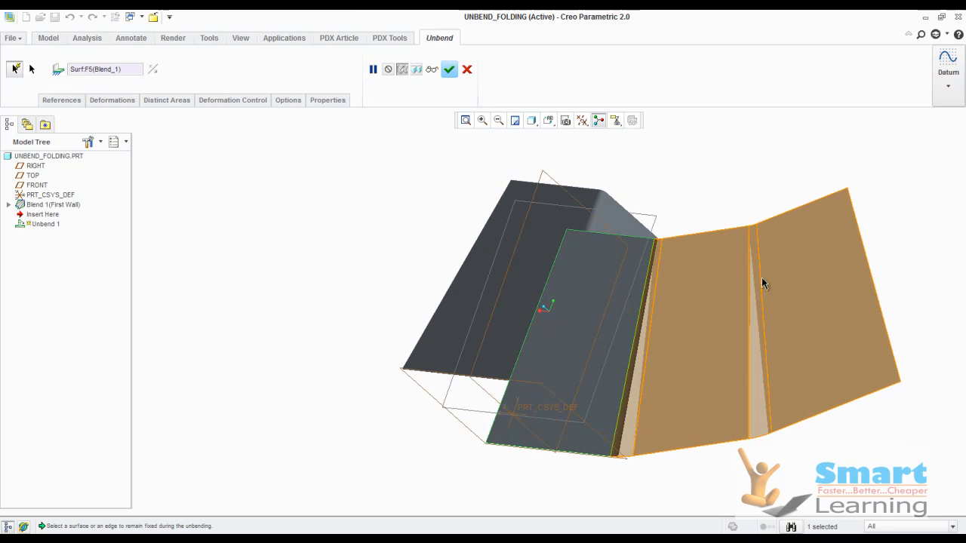
{"action": "left_click", "coordinate": [111, 100]}
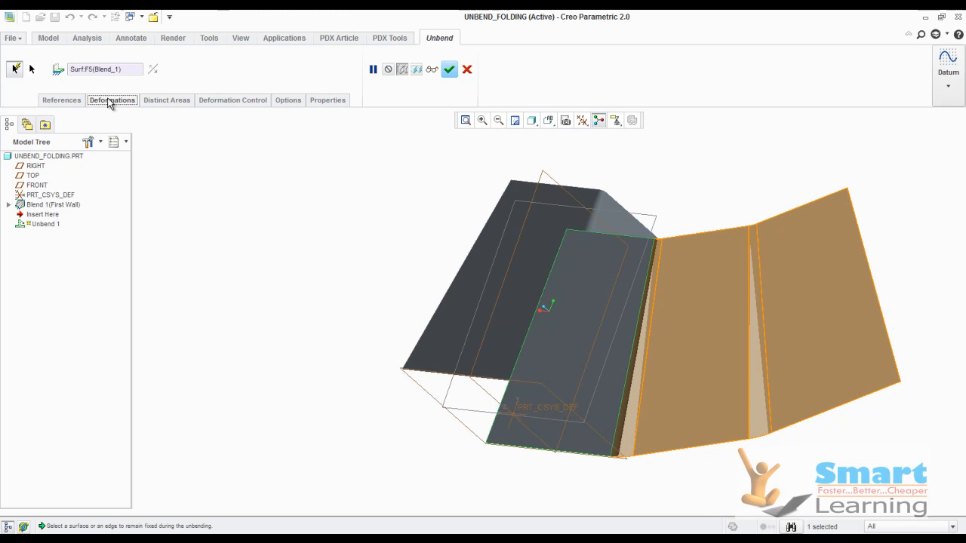
{"action": "left_click", "coordinate": [136, 137]}
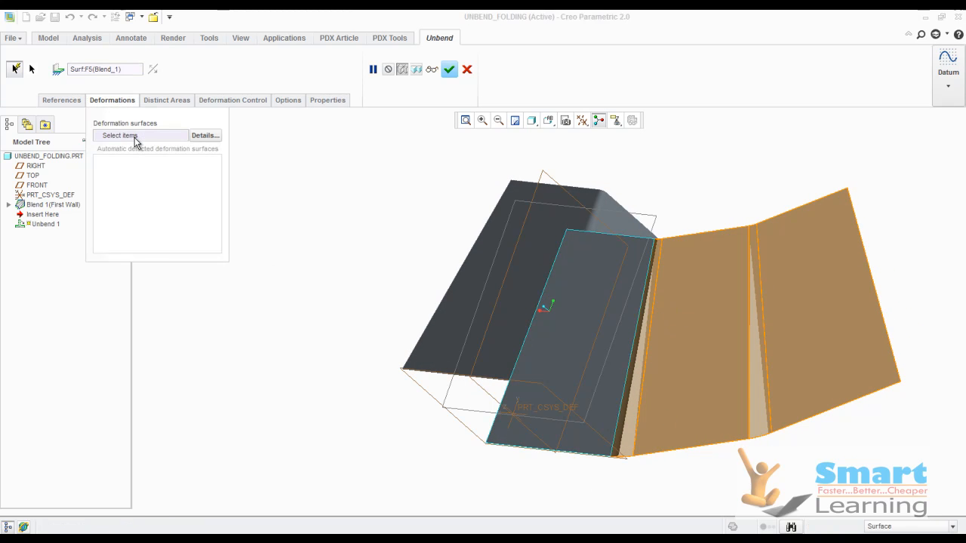
Try adding the bend and adjacent wall surfaces as deformation surfaces, and remove the selected surface set.
{"action": "middle_click_drag", "start_coordinate": [651, 291], "coordinate": [621, 303]}
{"action": "scroll", "coordinate": [621, 302], "scroll_direction": "up", "scroll_amount": 3}
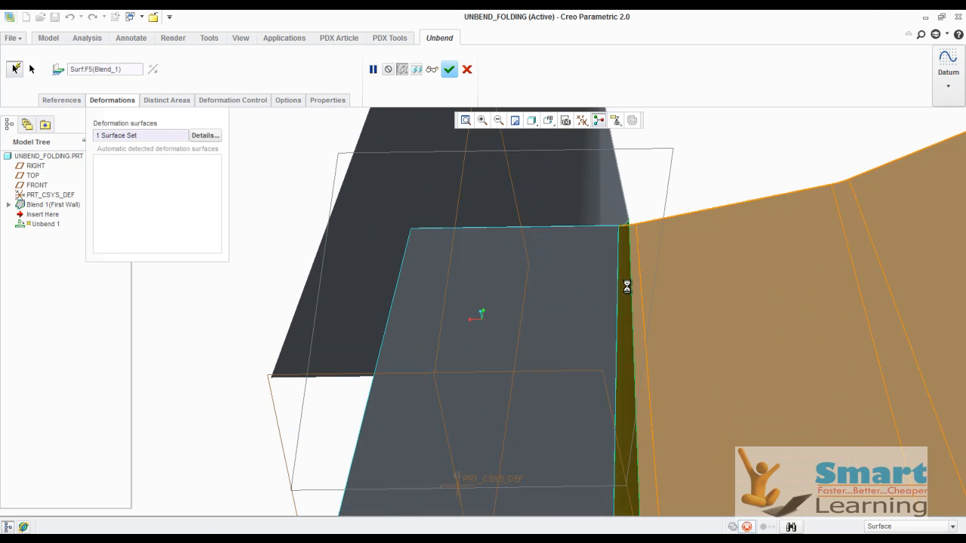
{"action": "left_click", "coordinate": [560, 285]}
{"action": "scroll", "coordinate": [600, 268], "scroll_direction": "down", "scroll_amount": 3}
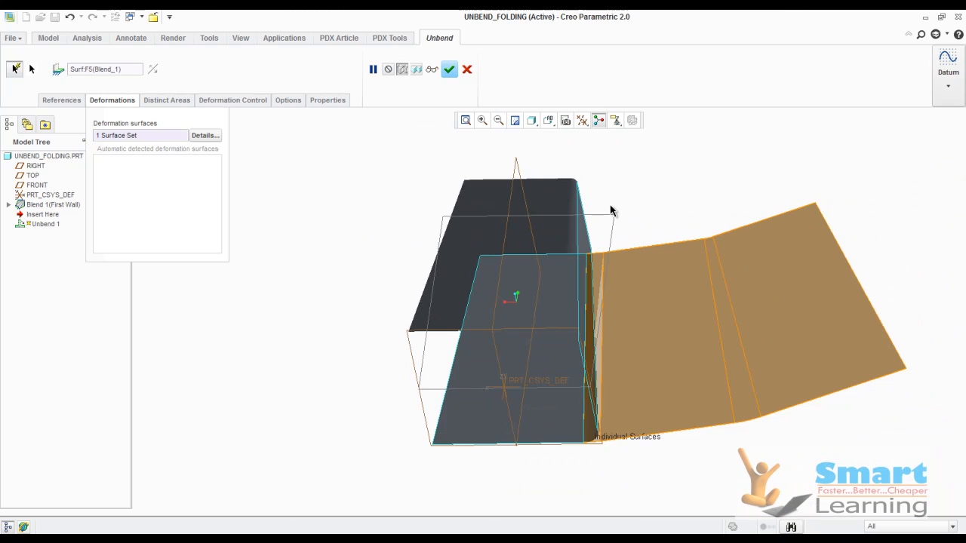
{"action": "middle_click_drag", "start_coordinate": [314, 202], "coordinate": [370, 258]}
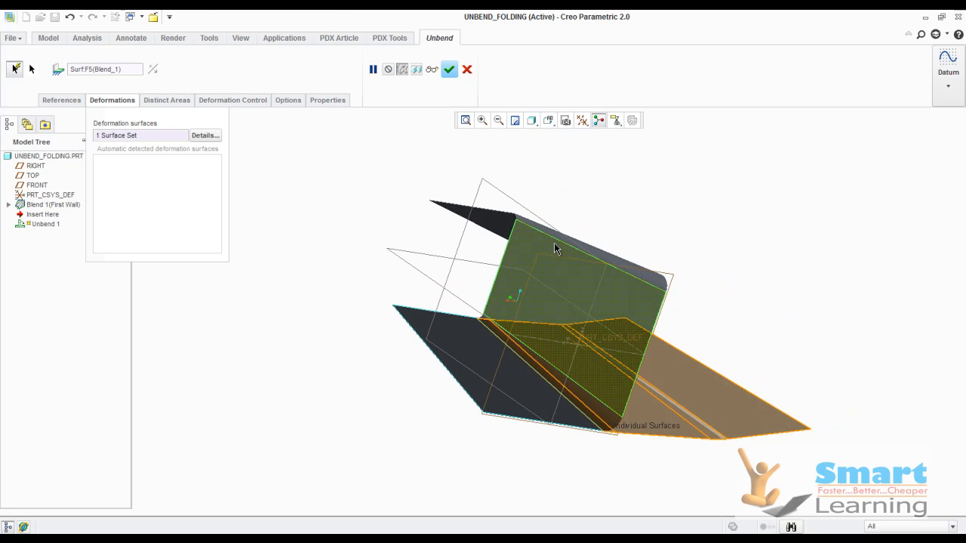
{"action": "left_click", "coordinate": [563, 240]}
{"action": "mouse_move", "coordinate": [693, 255]}
{"action": "middle_mouse_down"}
{"action": "mouse_move", "coordinate": [727, 242]}
{"action": "mouse_move", "coordinate": [691, 252]}
{"action": "middle_mouse_up"}
{"action": "right_click", "coordinate": [131, 141]}
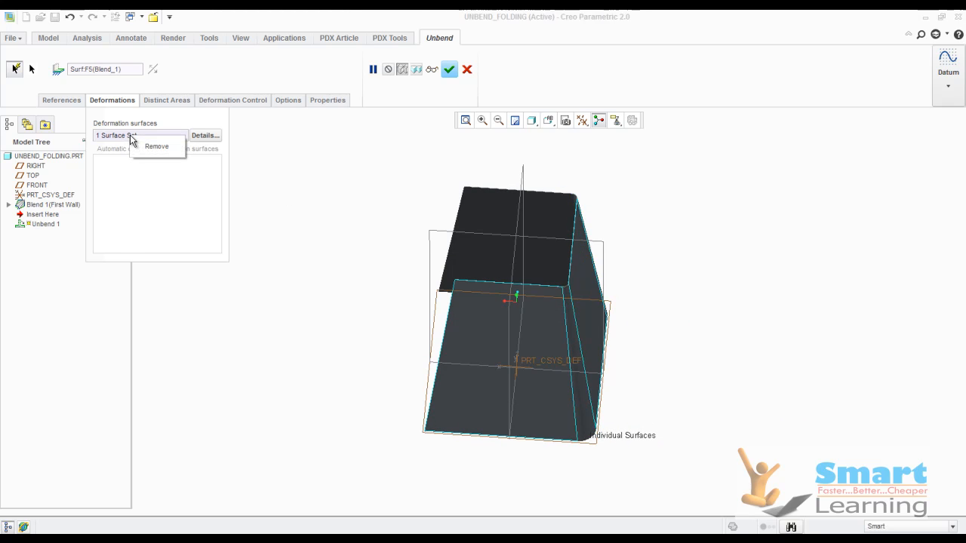
{"action": "left_click", "coordinate": [143, 147]}
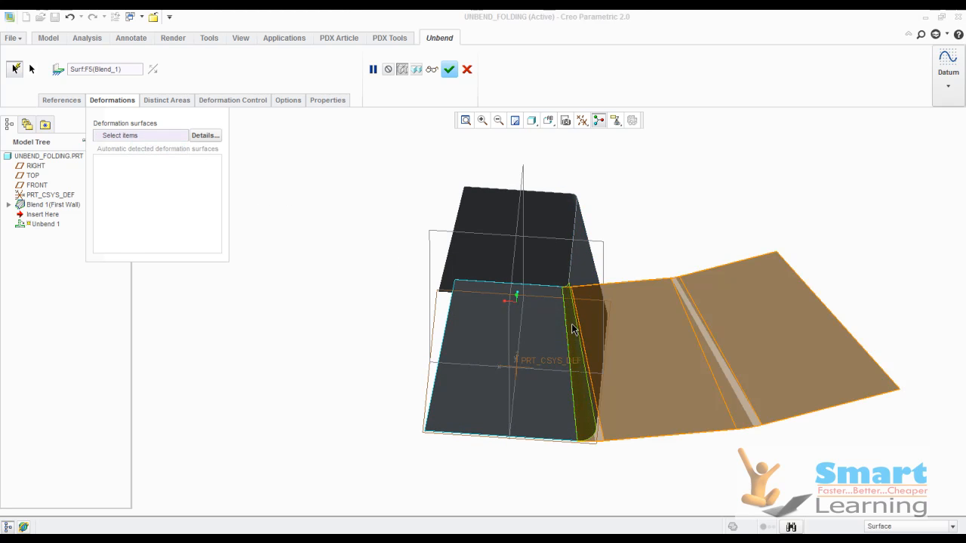
Select the bend between the middle wall and the wall opposite the fixed one as deformation surface and complete the unbend.
{"action": "middle_click_drag", "start_coordinate": [588, 238], "coordinate": [580, 266]}
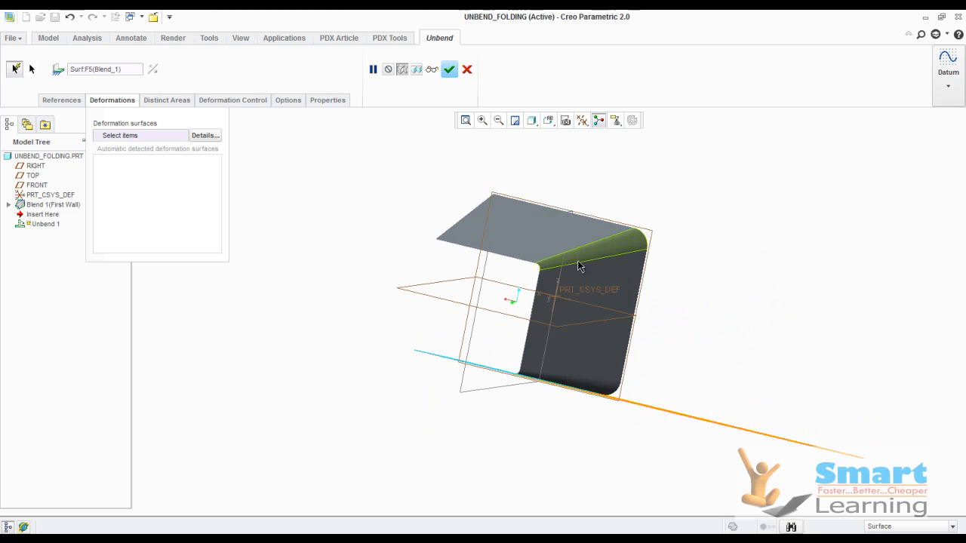
{"action": "left_click", "coordinate": [579, 260]}
{"action": "middle_click_drag", "start_coordinate": [656, 299], "coordinate": [687, 285]}
{"action": "middle_click", "coordinate": [687, 285]}
{"action": "middle_click_drag", "start_coordinate": [530, 349], "coordinate": [427, 382]}
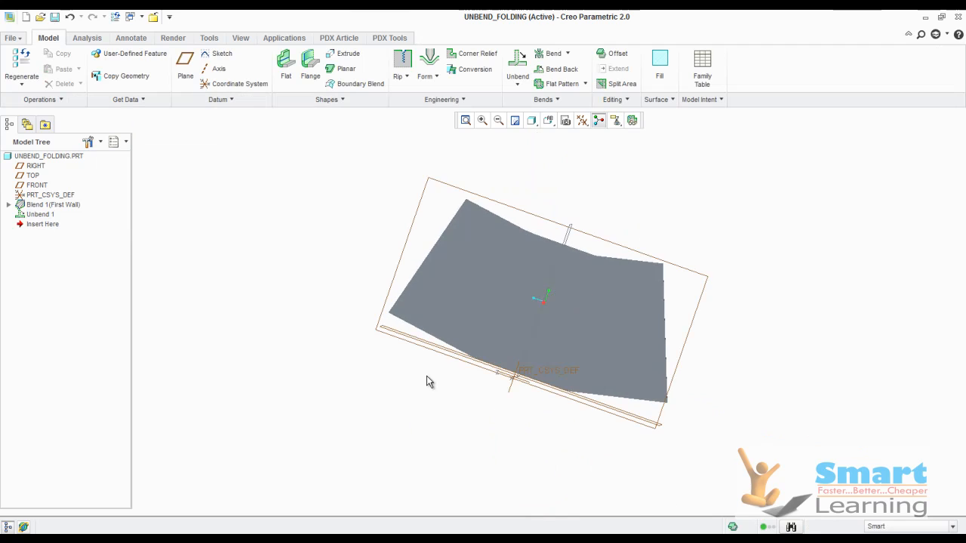
Close the unbend_folding part and erase the models that are not displayed from the session.
{"action": "left_click", "coordinate": [11, 38]}
{"action": "left_click", "coordinate": [34, 173]}
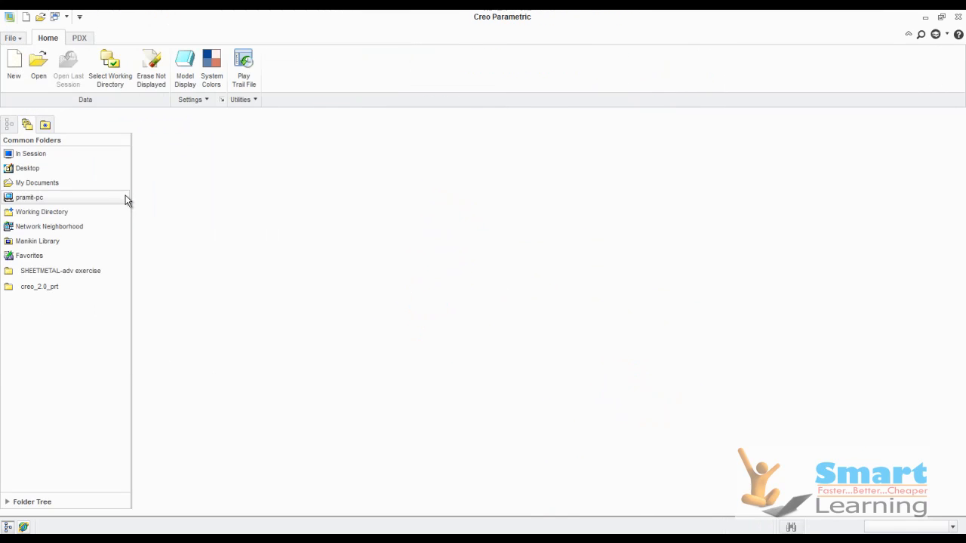
{"action": "left_click", "coordinate": [138, 87]}
{"action": "key", "text": "Return"}
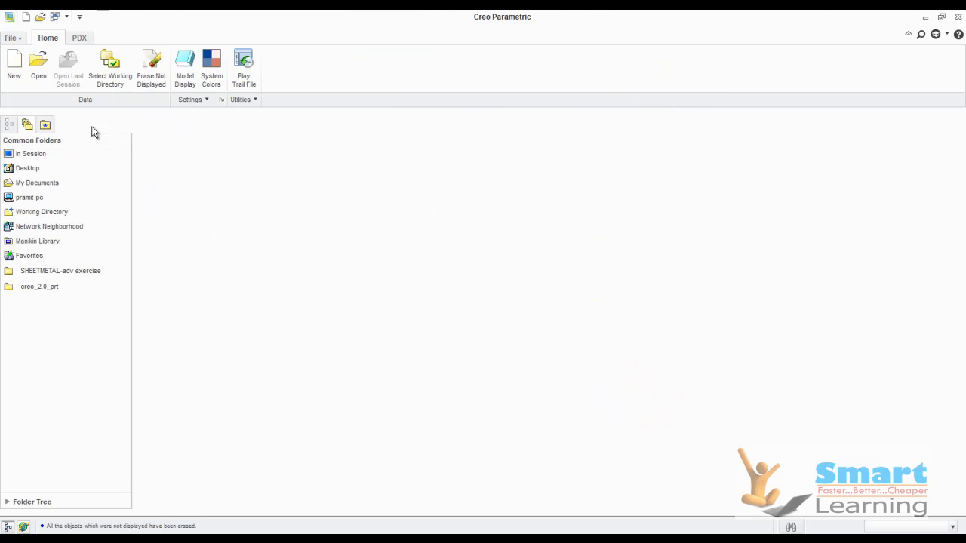
Browse the UNBEND folder for a part to open, checking unbend_selected.prt and unbend_folding.prt.
{"action": "left_click", "coordinate": [43, 79]}
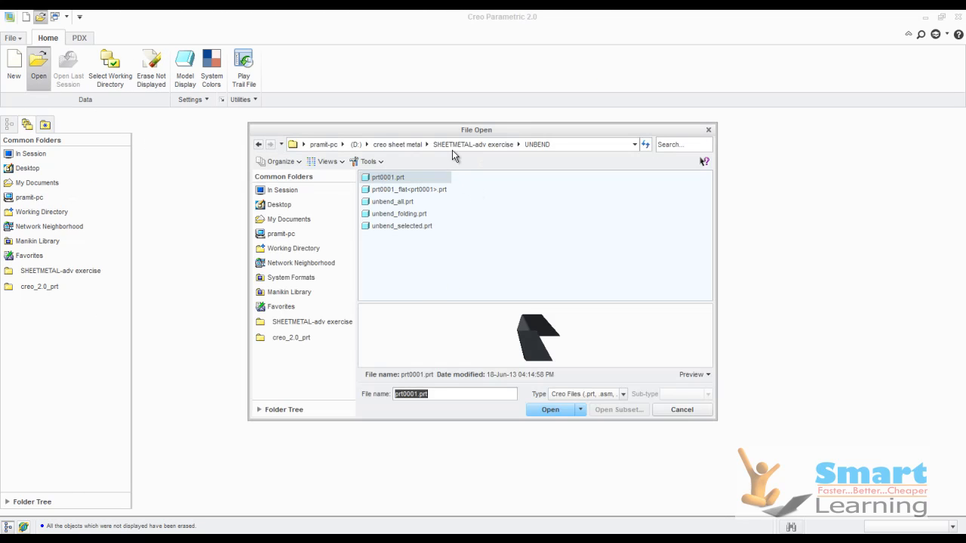
{"action": "left_click", "coordinate": [451, 144]}
{"action": "left_click_drag", "start_coordinate": [483, 295], "coordinate": [568, 295]}
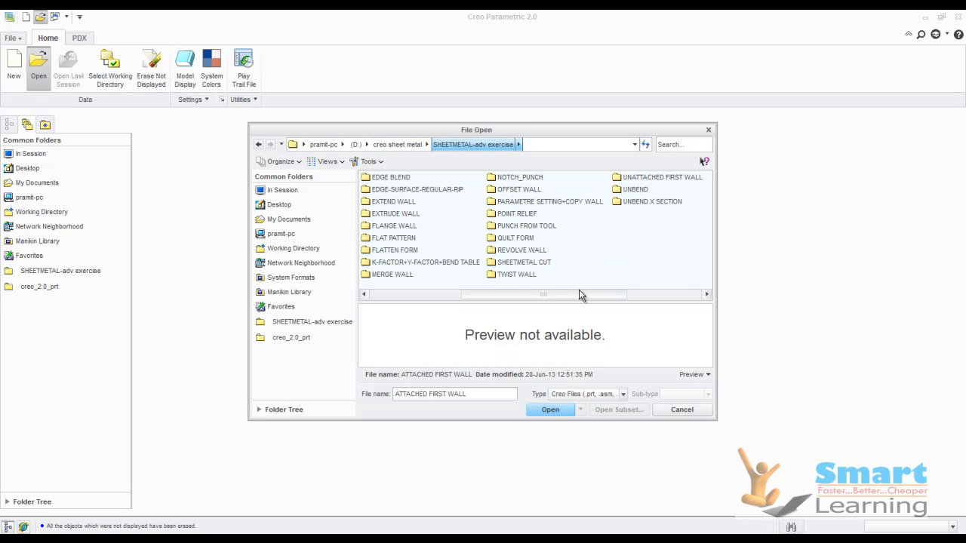
{"action": "double_click", "coordinate": [631, 194]}
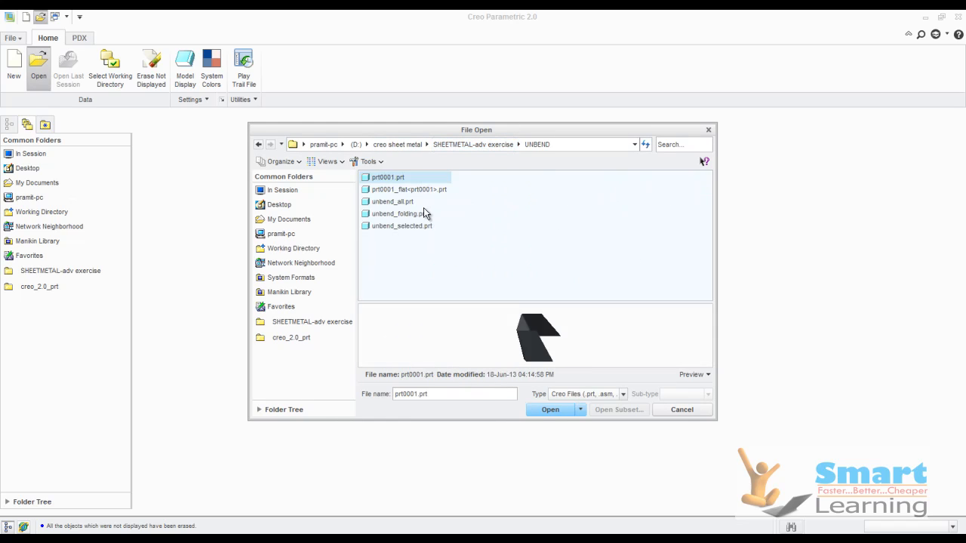
{"action": "left_click", "coordinate": [412, 227]}
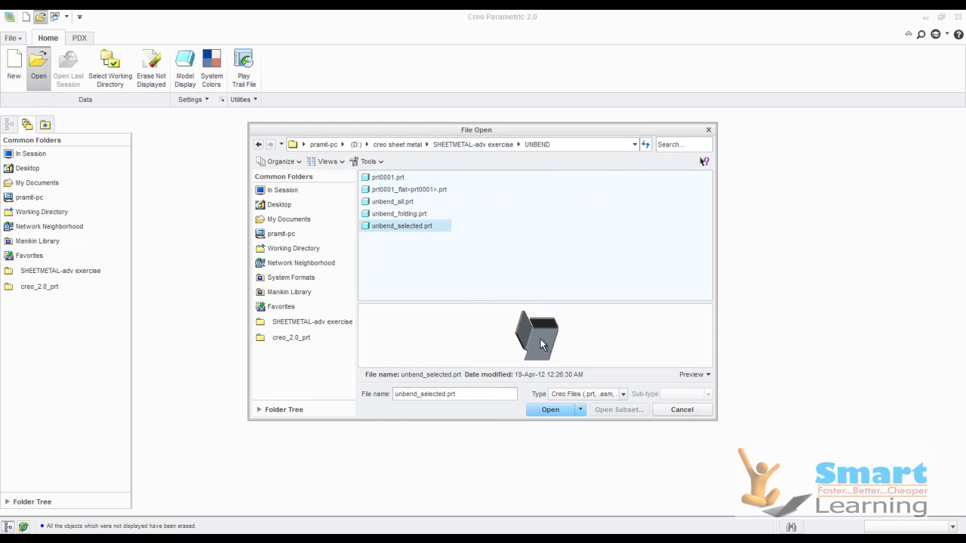
{"action": "left_click", "coordinate": [397, 214]}
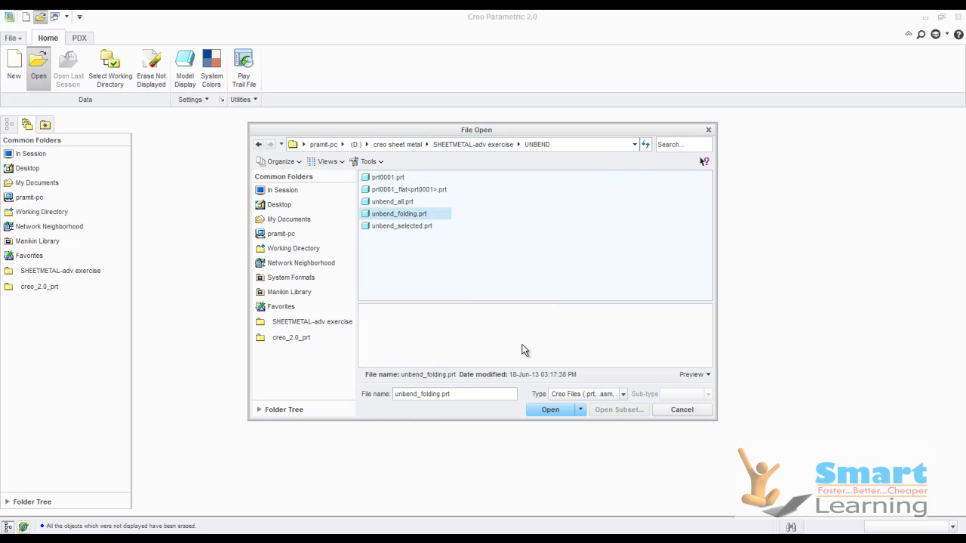
Open x_section_unbend.prt from the UNBEND X SECTION folder of the SHEETMETAL-adv exercise directory.
{"action": "left_click", "coordinate": [498, 142]}
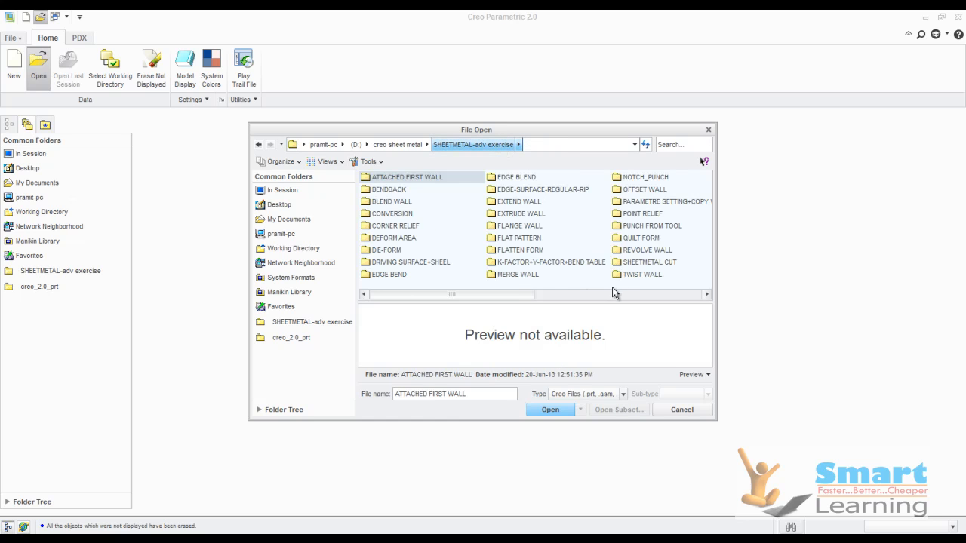
{"action": "left_click_drag", "start_coordinate": [514, 299], "coordinate": [608, 299]}
{"action": "double_click", "coordinate": [636, 203]}
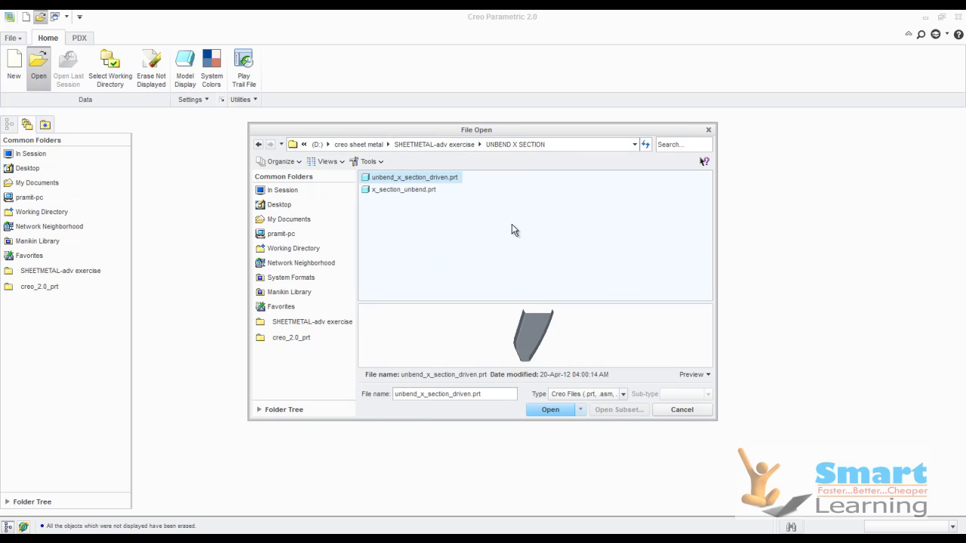
{"action": "left_click", "coordinate": [414, 189]}
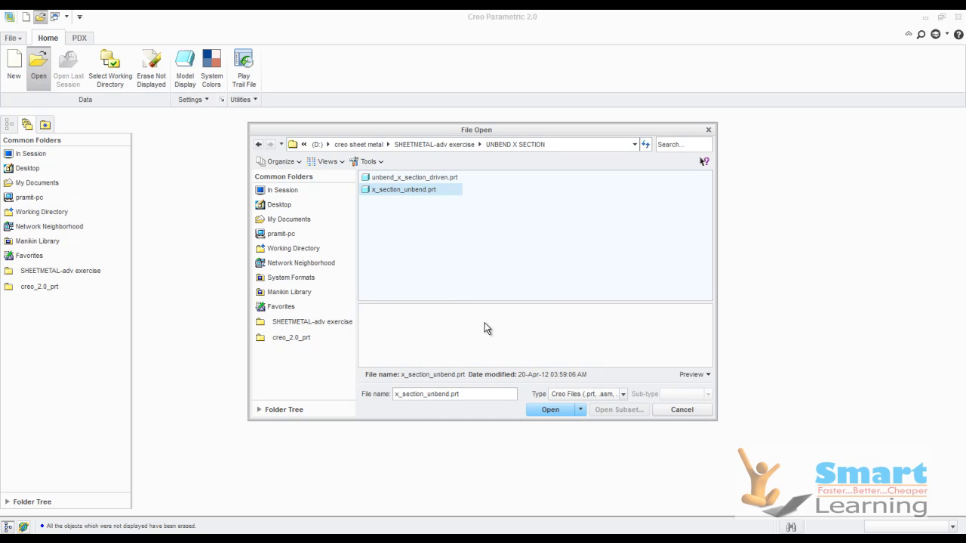
{"action": "left_click", "coordinate": [532, 410]}
Start a Flat Pattern with the default fixed surface and add the curved side surfaces at the narrow end as deformation surfaces.
{"action": "middle_click_drag", "start_coordinate": [352, 371], "coordinate": [355, 325]}
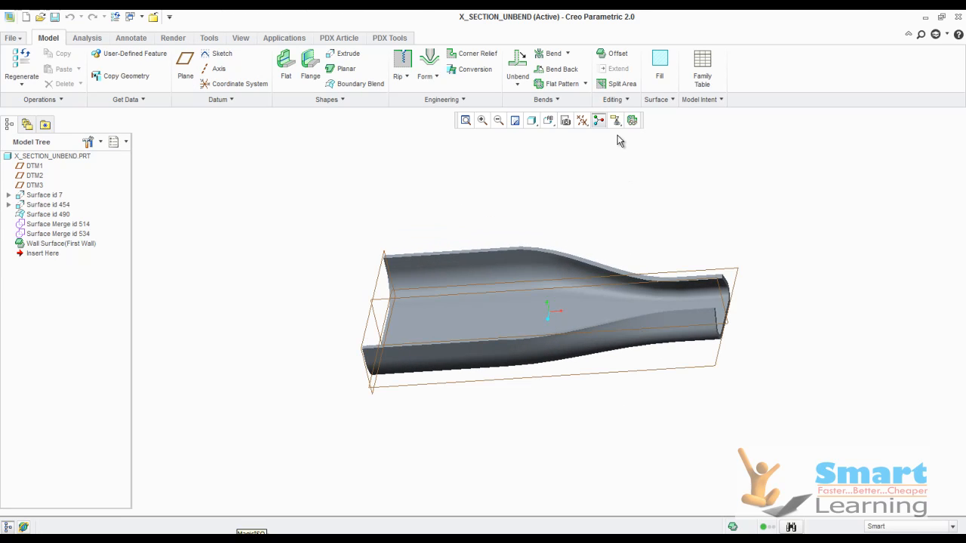
{"action": "left_click", "coordinate": [559, 84]}
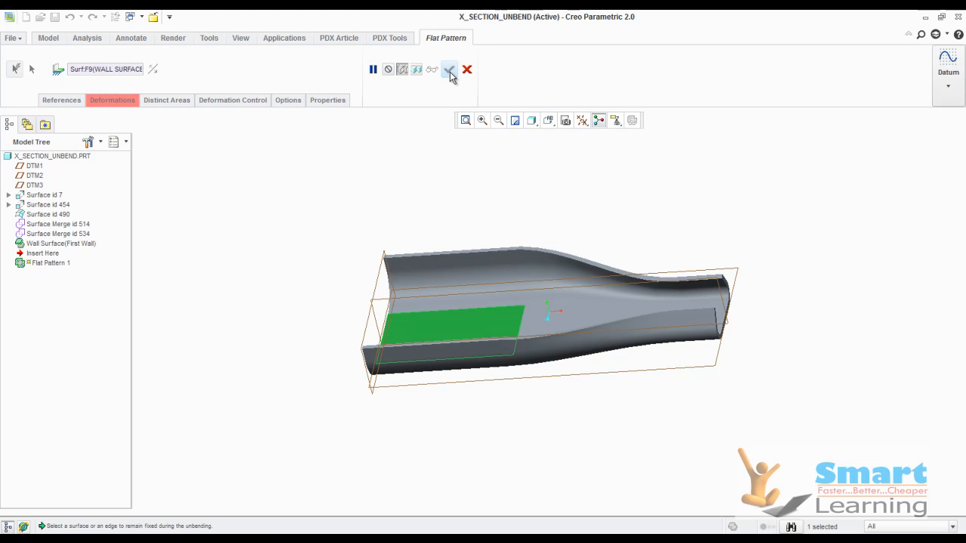
{"action": "left_click", "coordinate": [112, 101]}
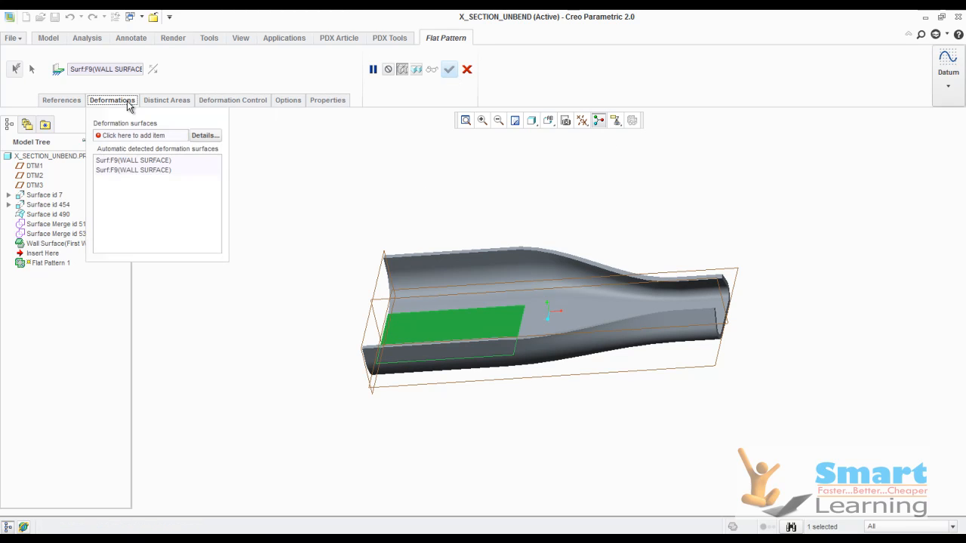
{"action": "left_click", "coordinate": [127, 136]}
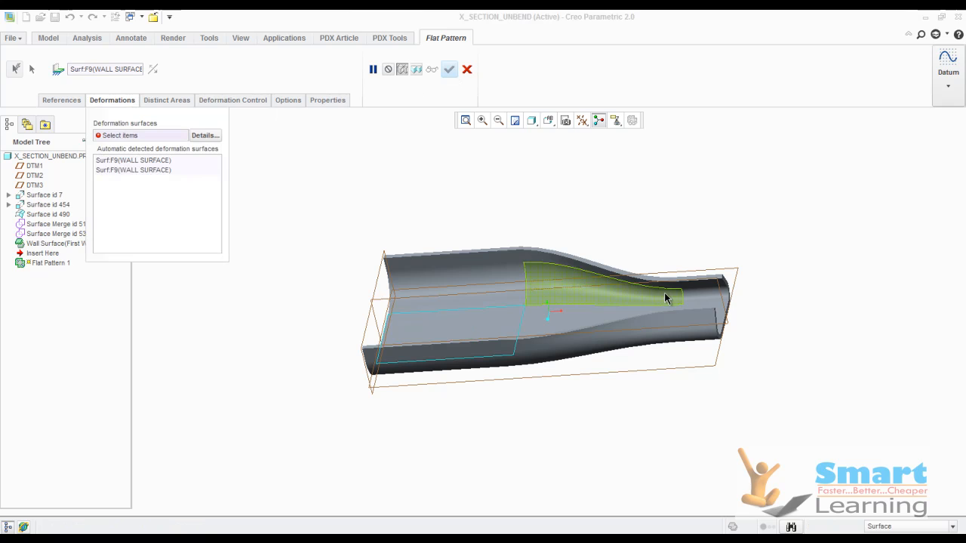
{"action": "left_click", "coordinate": [696, 297]}
{"action": "middle_click_drag", "start_coordinate": [699, 298], "coordinate": [592, 414]}
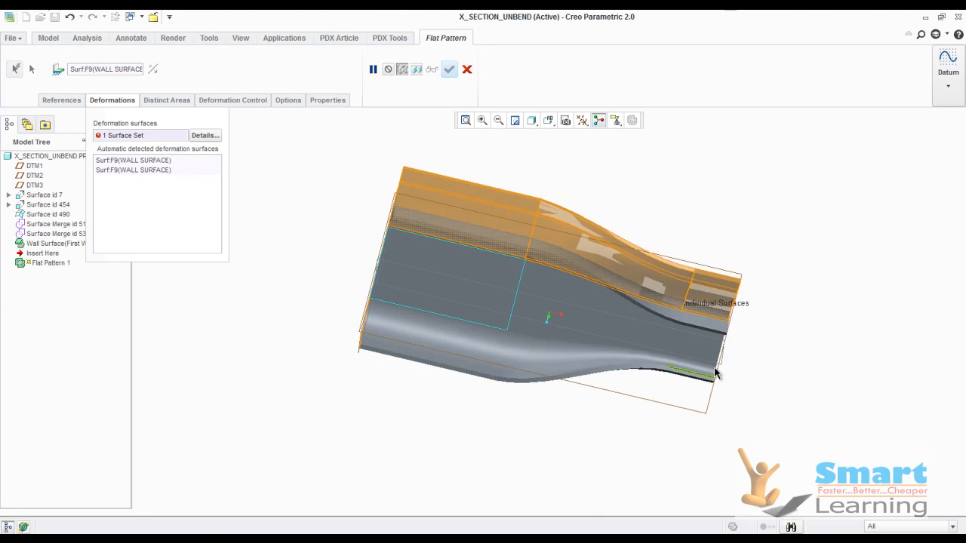
{"action": "left_click", "coordinate": [713, 371]}
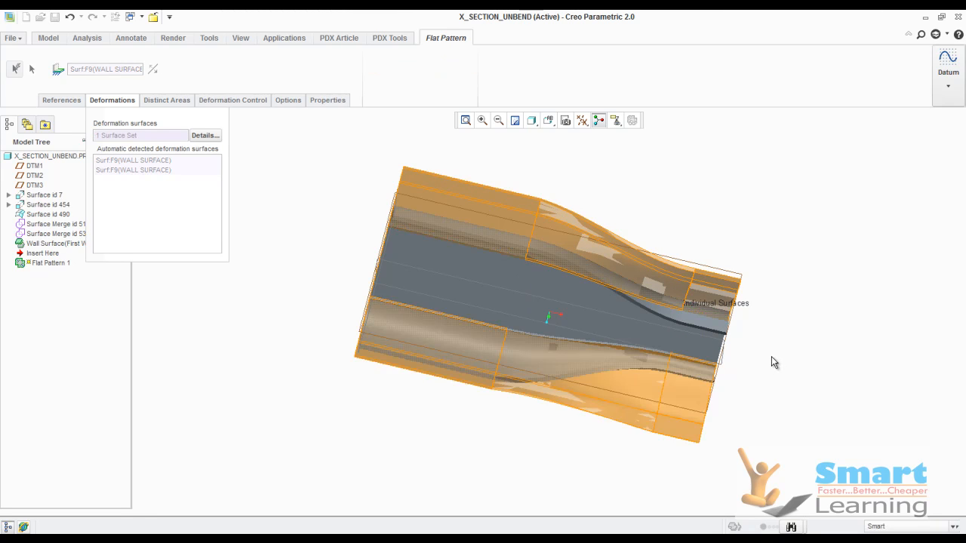
Complete the Flat Pattern feature with the selected deformation surfaces, inspect the flattened wall, and close the x_section_unbend part.
{"action": "mouse_move", "coordinate": [477, 390]}
{"action": "middle_mouse_down"}
{"action": "mouse_move", "coordinate": [453, 237]}
{"action": "mouse_move", "coordinate": [477, 306]}
{"action": "mouse_move", "coordinate": [499, 333]}
{"action": "mouse_move", "coordinate": [506, 394]}
{"action": "middle_mouse_up"}
{"action": "left_click", "coordinate": [532, 290]}
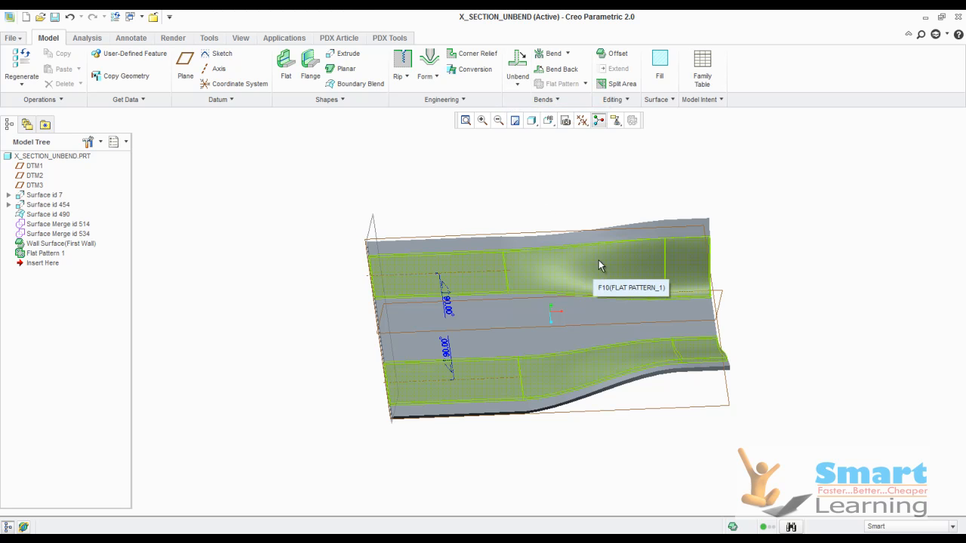
{"action": "middle_click_drag", "start_coordinate": [480, 211], "coordinate": [460, 212]}
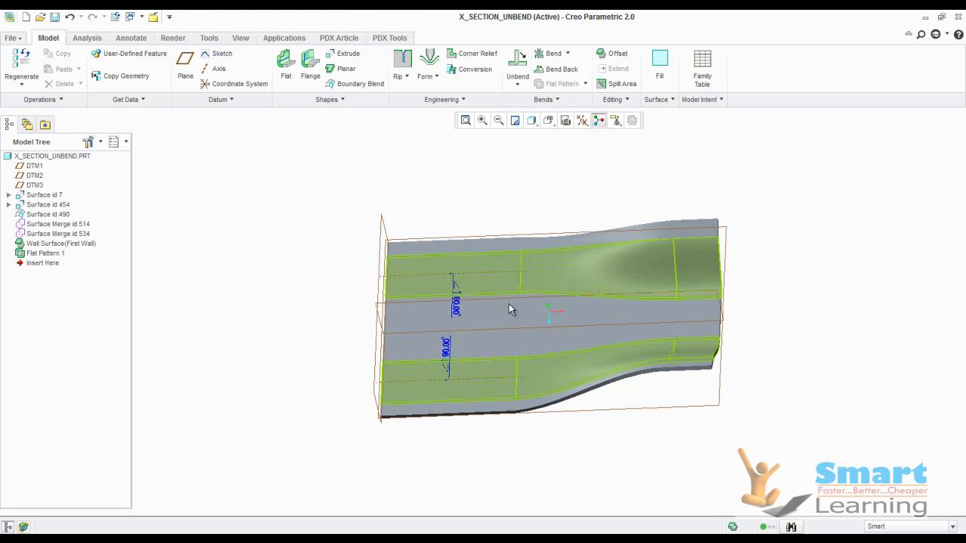
{"action": "left_click", "coordinate": [11, 37]}
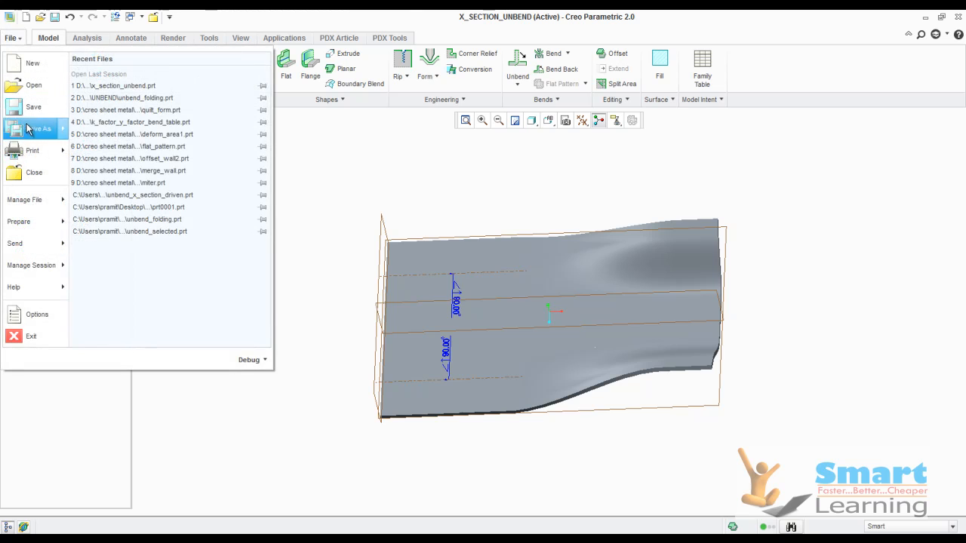
{"action": "left_click", "coordinate": [32, 172]}
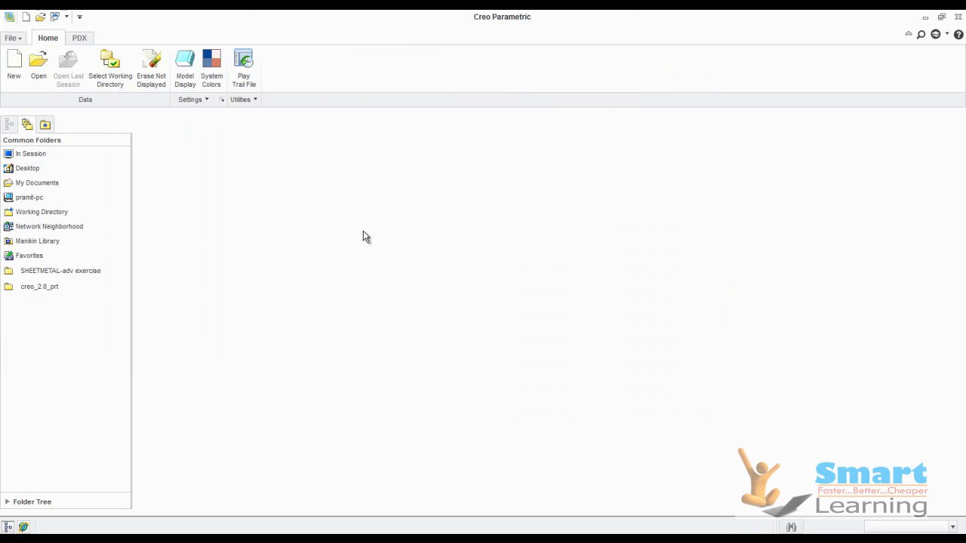
{"action": "left_click", "coordinate": [38, 65]}
{"action": "double_click", "coordinate": [411, 190]}
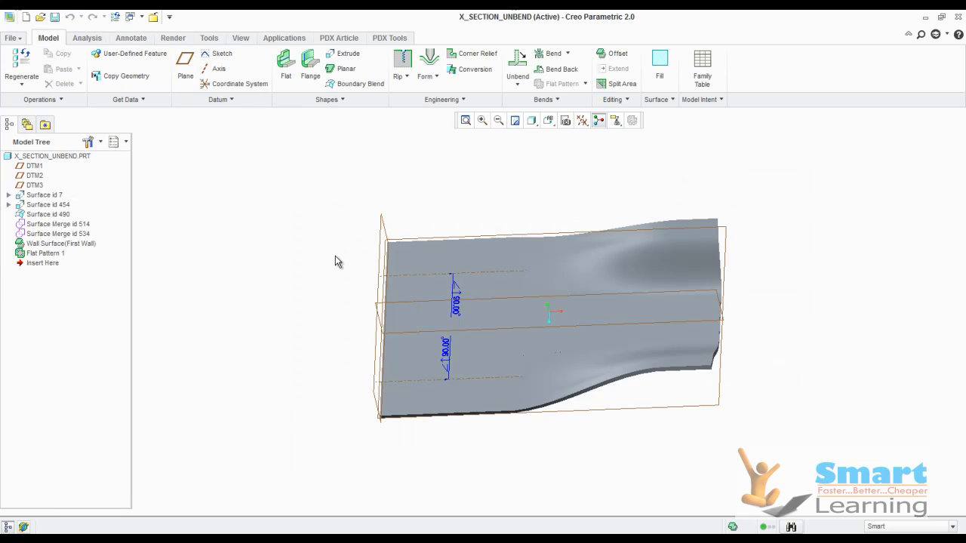
{"action": "left_click", "coordinate": [14, 37]}
{"action": "left_click", "coordinate": [33, 172]}
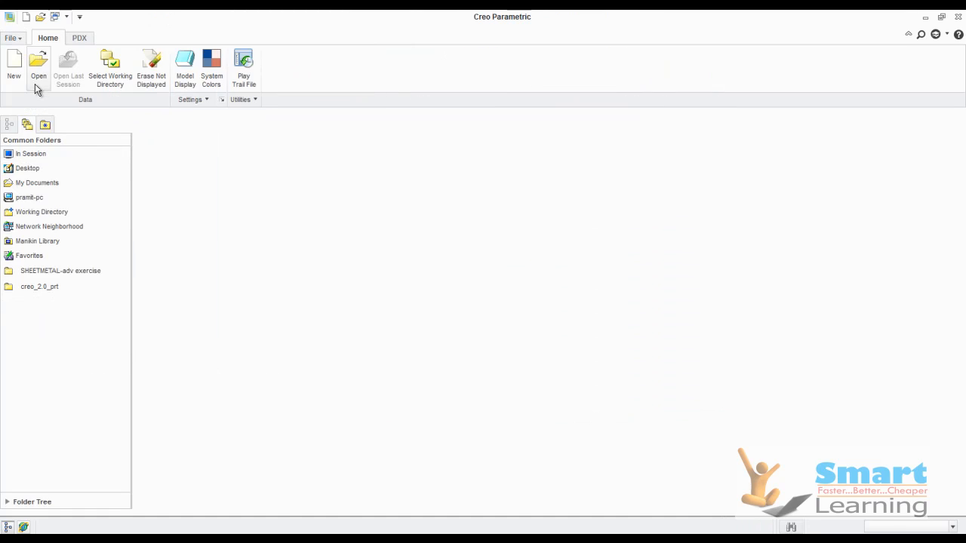
Open unbend_x_section_driven.prt from the UNBEND X SECTION folder and orient it to show both flanges.
{"action": "double_click", "coordinate": [429, 179]}
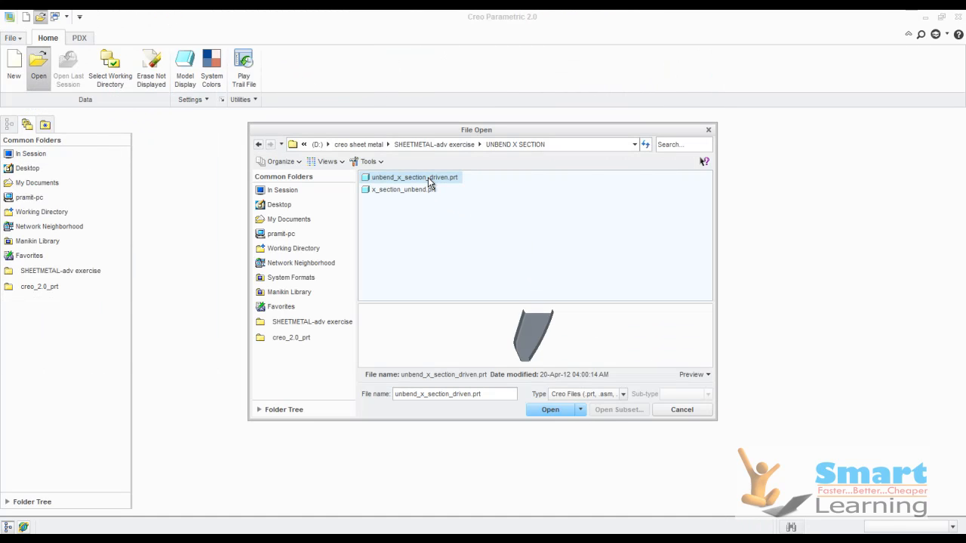
{"action": "middle_click_drag", "start_coordinate": [419, 305], "coordinate": [477, 364]}
{"action": "middle_click_drag", "start_coordinate": [491, 321], "coordinate": [350, 327]}
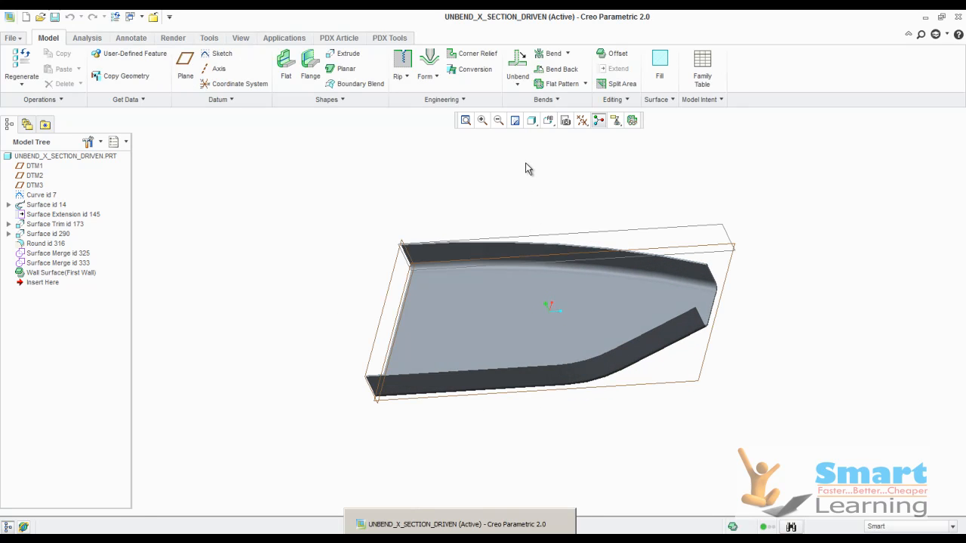
{"action": "left_click", "coordinate": [518, 84]}
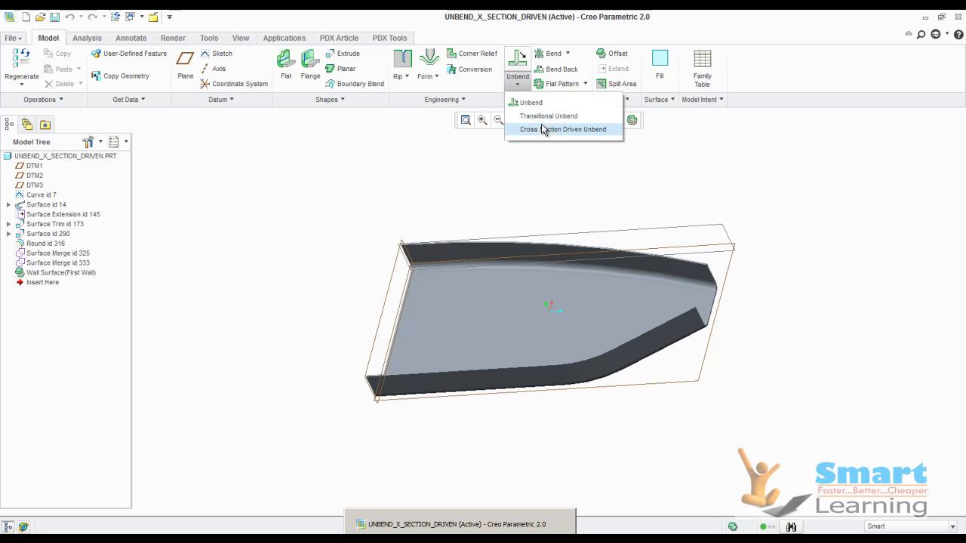
{"action": "left_click", "coordinate": [548, 131]}
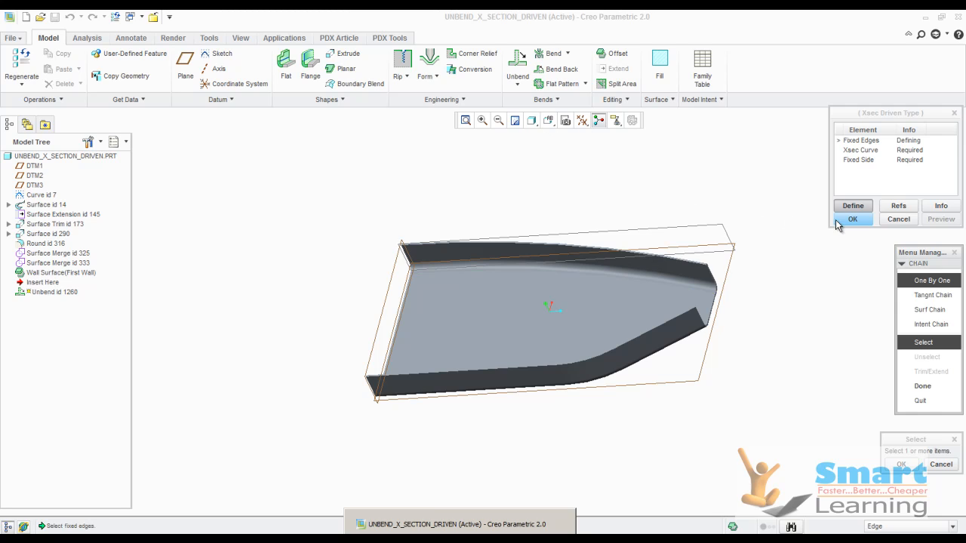
{"action": "left_click", "coordinate": [899, 219]}
{"action": "left_click", "coordinate": [879, 187]}
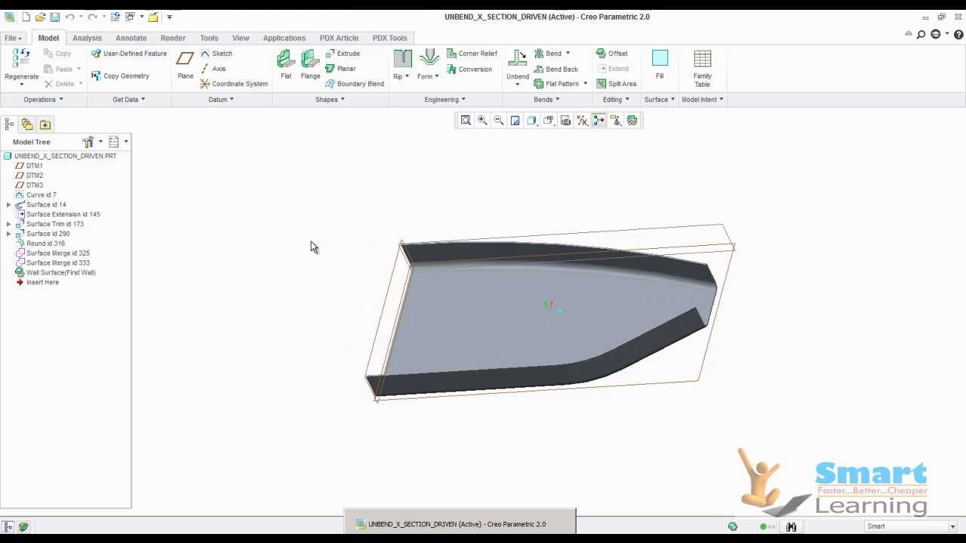
Try a regular Unbend with the default fixed surface, adding the bend surfaces at the narrow end as deformation surfaces.
{"action": "left_click", "coordinate": [517, 64]}
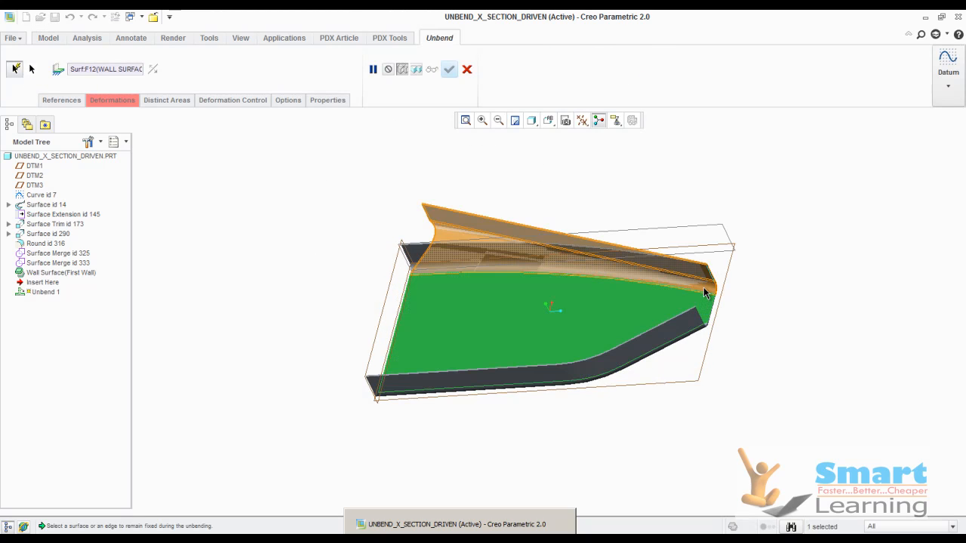
{"action": "left_click", "coordinate": [109, 101]}
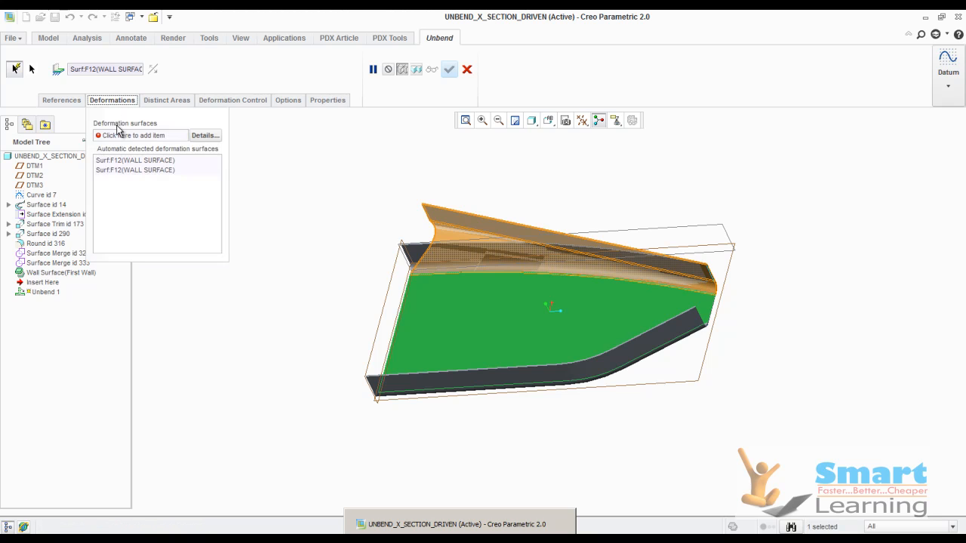
{"action": "left_click", "coordinate": [120, 135]}
{"action": "left_click", "coordinate": [588, 292]}
{"action": "middle_click_drag", "start_coordinate": [589, 292], "coordinate": [707, 345]}
{"action": "left_click", "coordinate": [706, 341], "text": "ctrl"}
{"action": "middle_click_drag", "start_coordinate": [780, 362], "coordinate": [761, 295]}
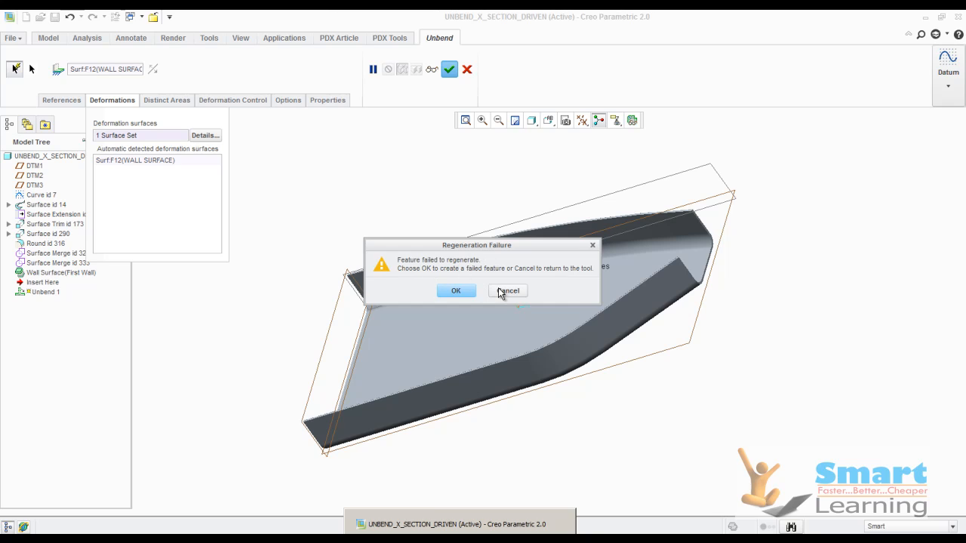
Review both Unbend items and their recommended actions in the Troubleshooter, then dismiss it.
{"action": "left_click", "coordinate": [502, 291]}
{"action": "left_click", "coordinate": [830, 167]}
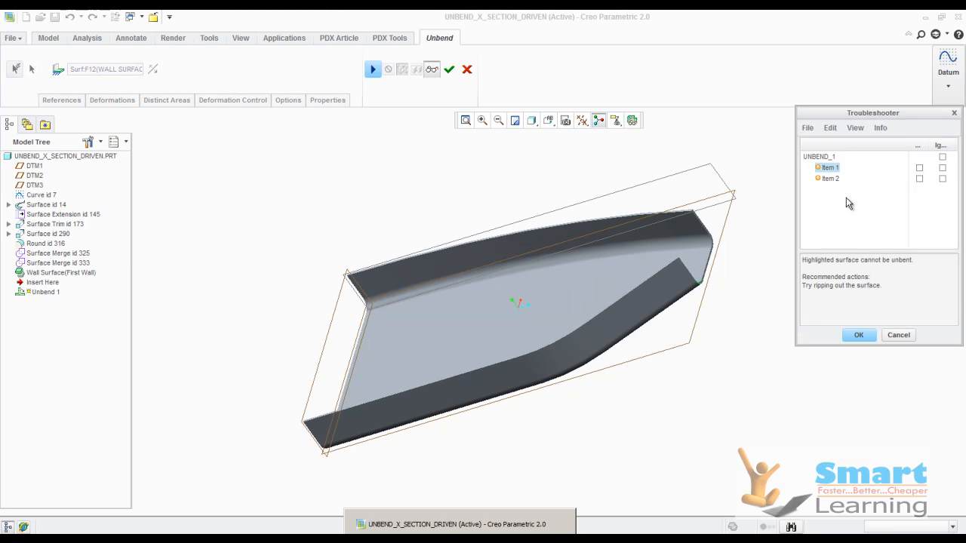
{"action": "left_click_drag", "start_coordinate": [811, 277], "coordinate": [873, 292]}
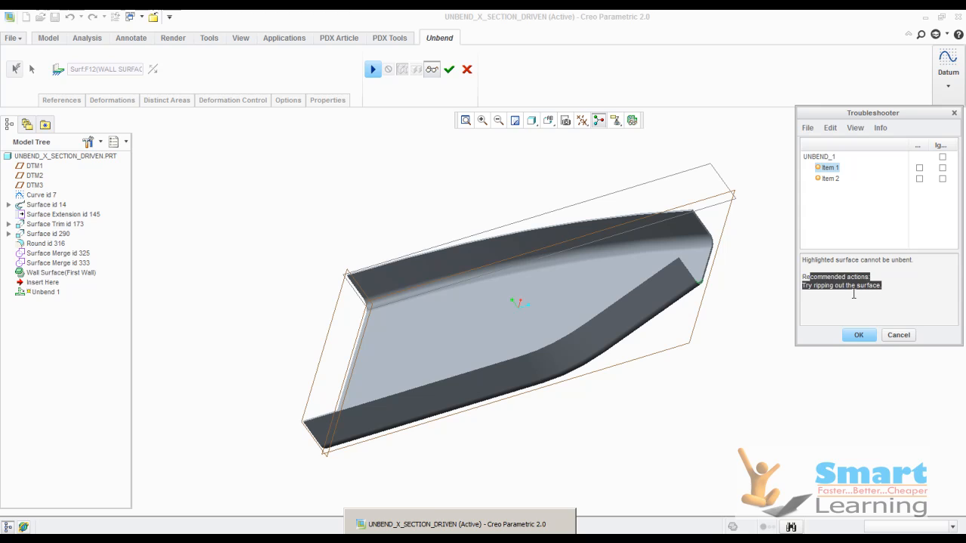
{"action": "left_click", "coordinate": [848, 289]}
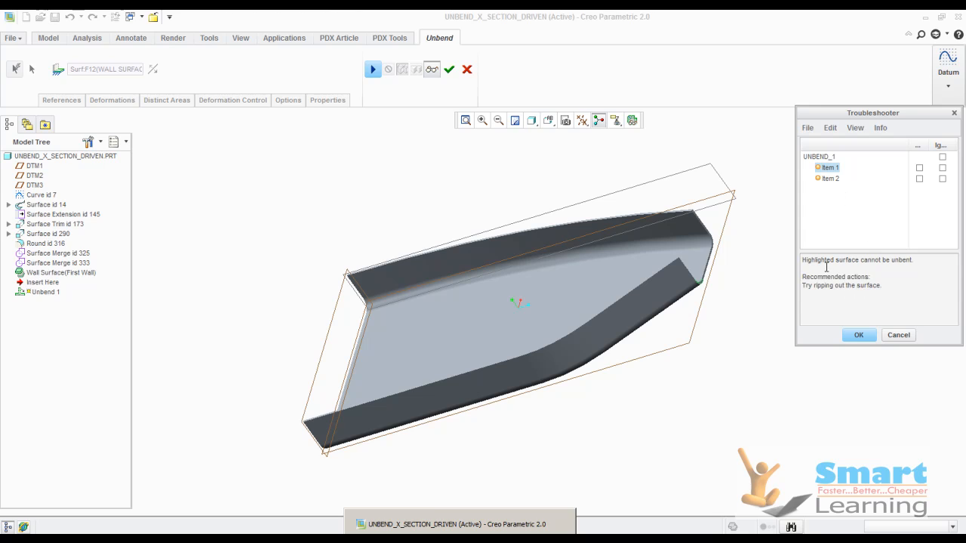
{"action": "left_click", "coordinate": [830, 179]}
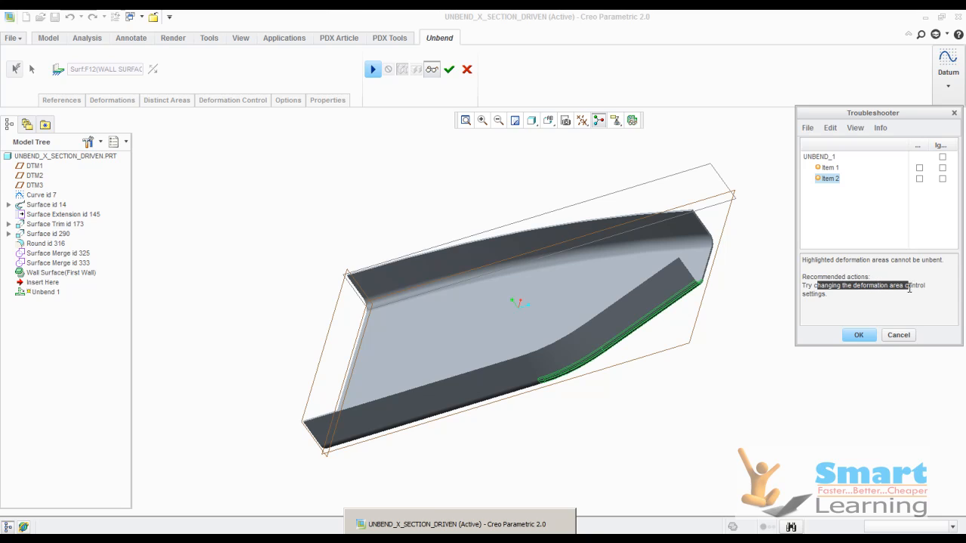
{"action": "left_click", "coordinate": [899, 335]}
{"action": "left_click", "coordinate": [854, 247]}
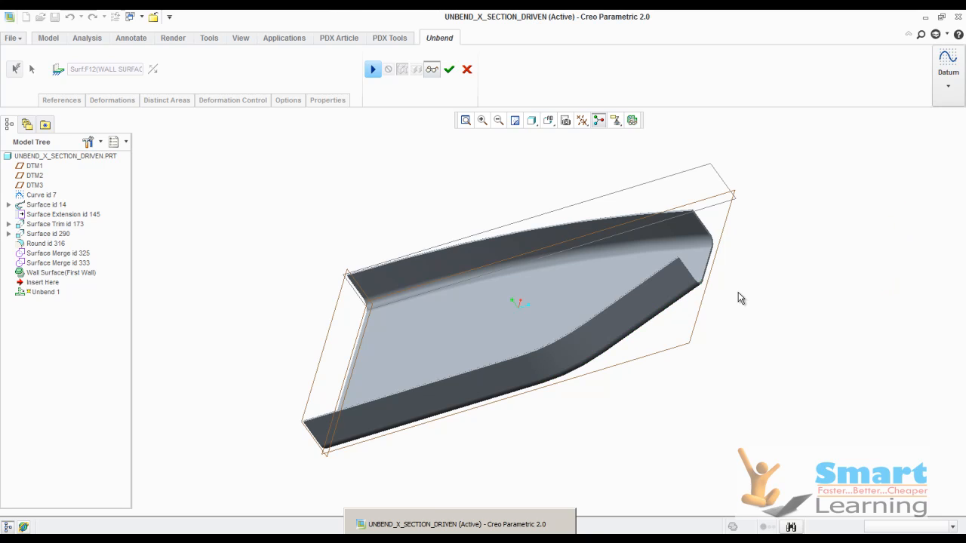
Cancel the regular Unbend feature and reorient the part to expose the bend edge of the gently curved flange.
{"action": "left_click", "coordinate": [466, 70]}
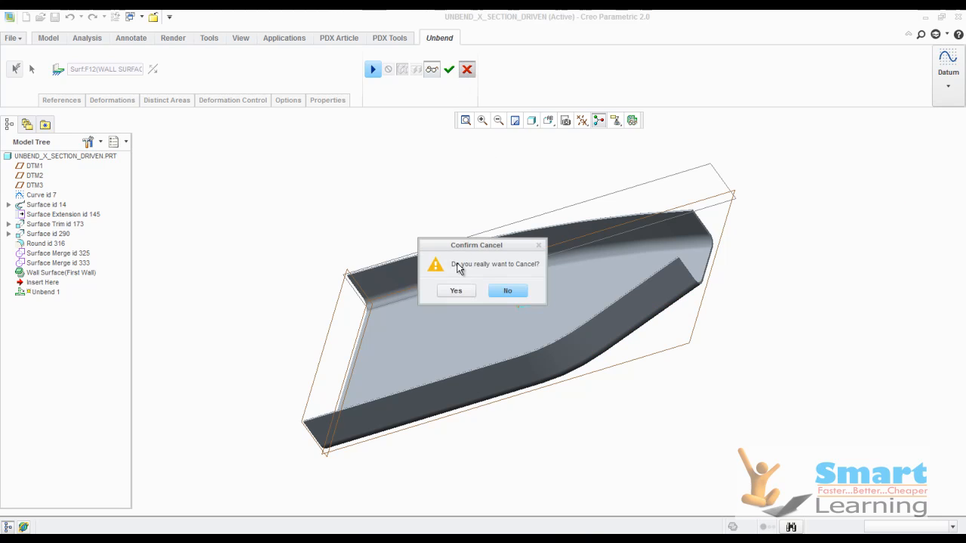
{"action": "left_click", "coordinate": [453, 290]}
{"action": "middle_click_drag", "start_coordinate": [380, 218], "coordinate": [308, 302]}
{"action": "left_click", "coordinate": [395, 279]}
{"action": "middle_click_drag", "start_coordinate": [552, 310], "coordinate": [689, 283]}
{"action": "middle_click_drag", "start_coordinate": [557, 308], "coordinate": [448, 279]}
{"action": "key", "text": "Escape"}
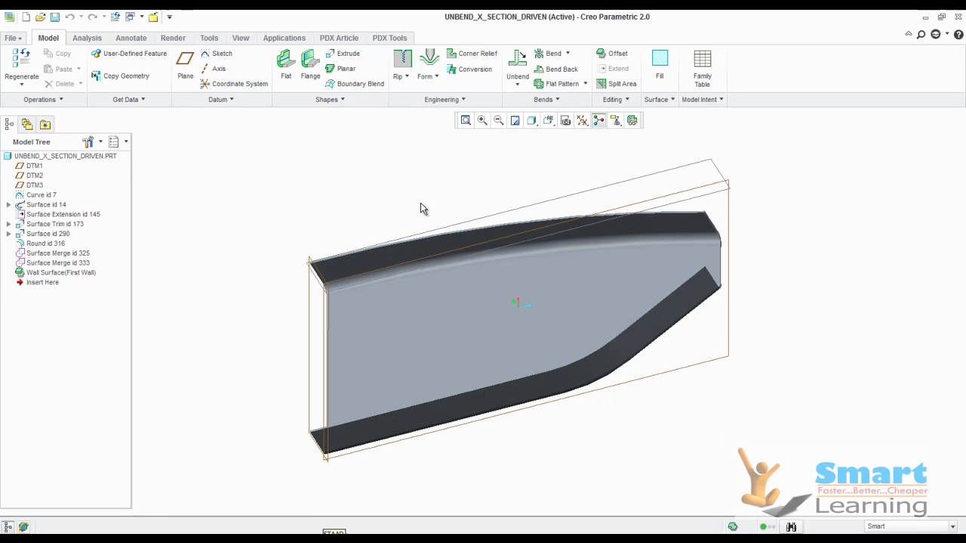
Start a Cross Section Driven Unbend and define its fixed edges as the tangent chain between the main wall and the gently curved flange's bend.
{"action": "left_click", "coordinate": [517, 85]}
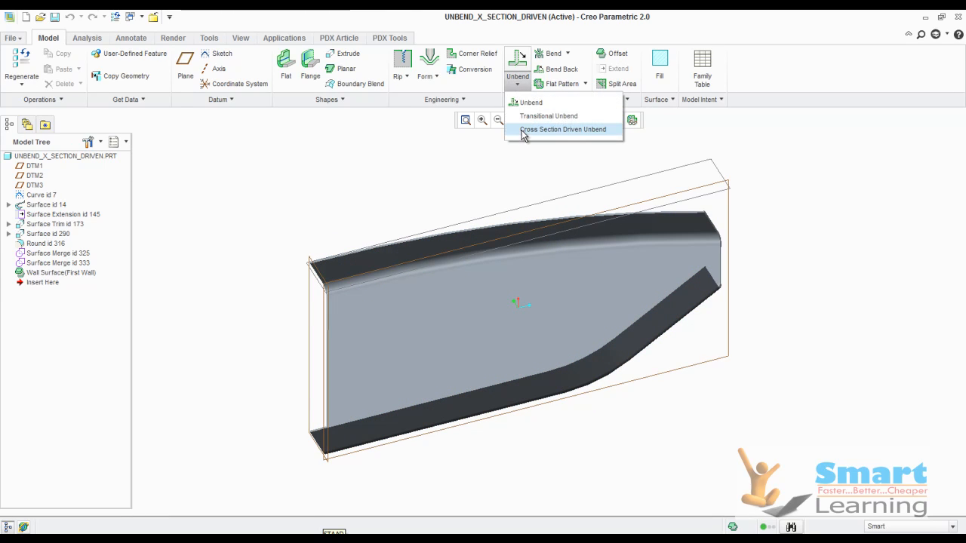
{"action": "left_click", "coordinate": [523, 130]}
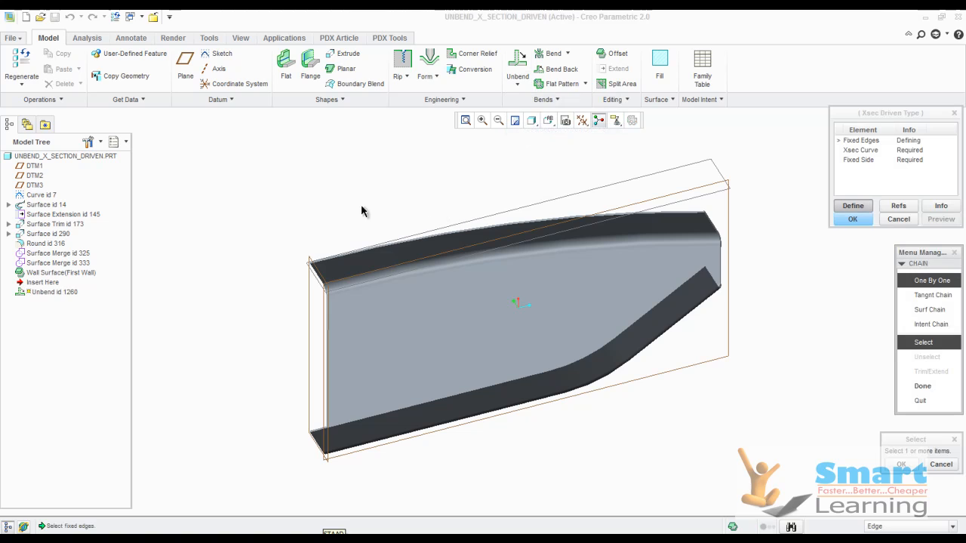
{"action": "left_click", "coordinate": [933, 299]}
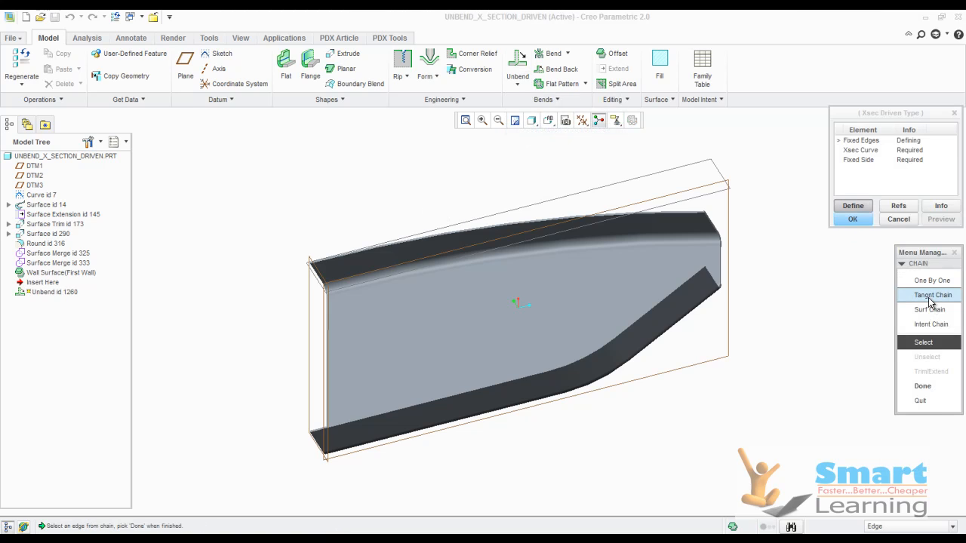
{"action": "left_click", "coordinate": [345, 290]}
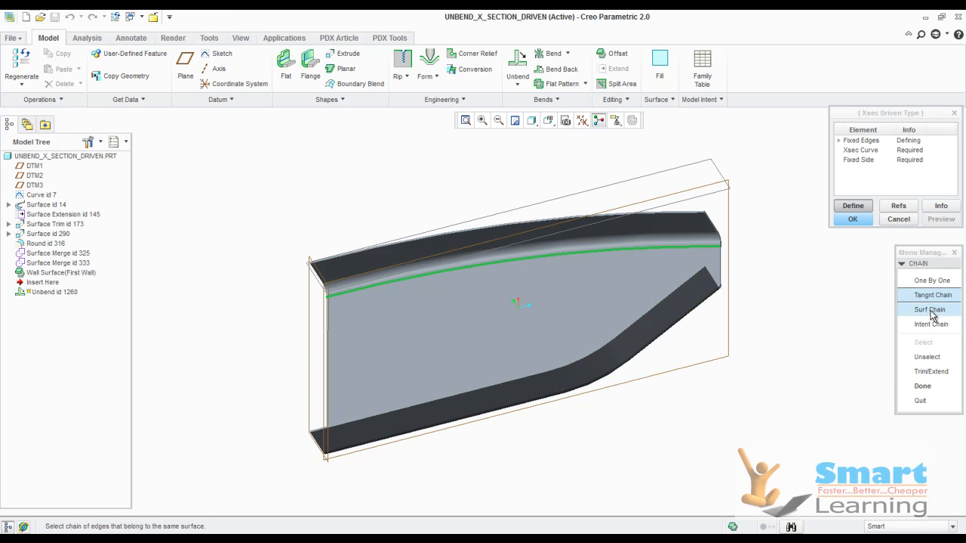
{"action": "left_click", "coordinate": [924, 385]}
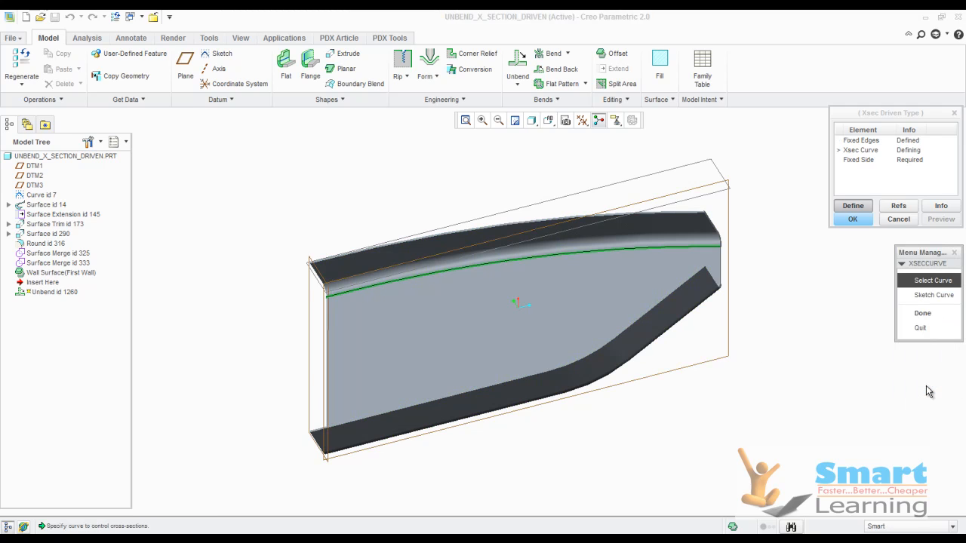
Select the same tangent edge chain as the cross-section curve and accept the main wall side as the fixed side.
{"action": "left_click", "coordinate": [923, 314]}
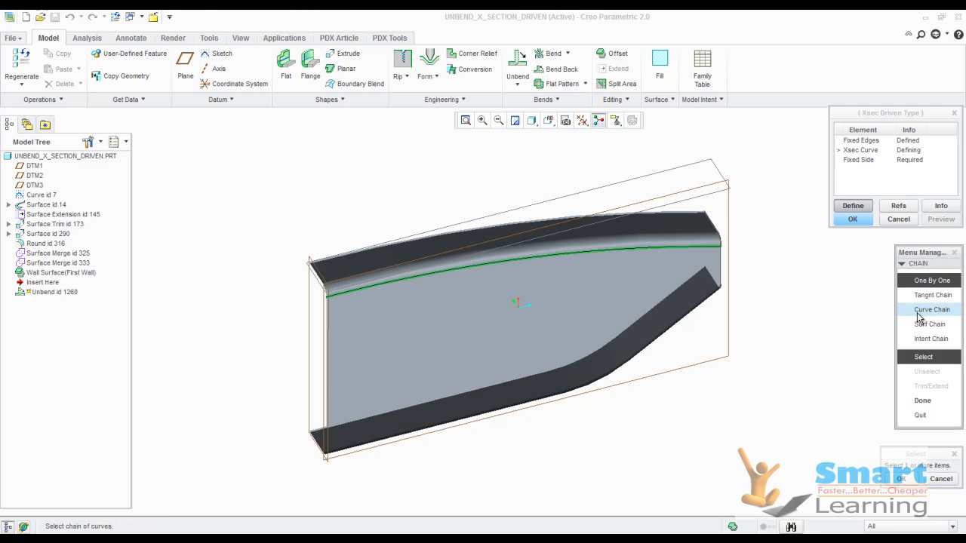
{"action": "left_click", "coordinate": [346, 296]}
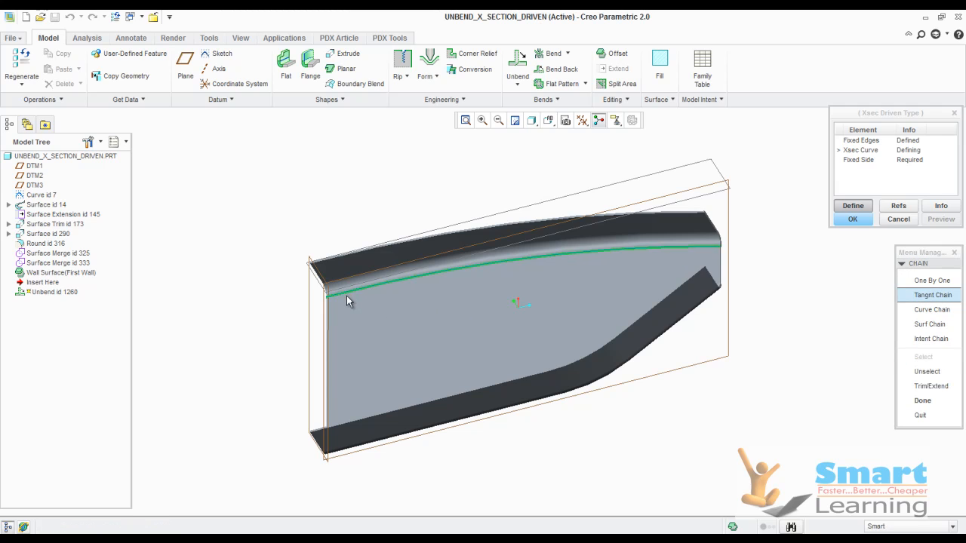
{"action": "left_click", "coordinate": [930, 401]}
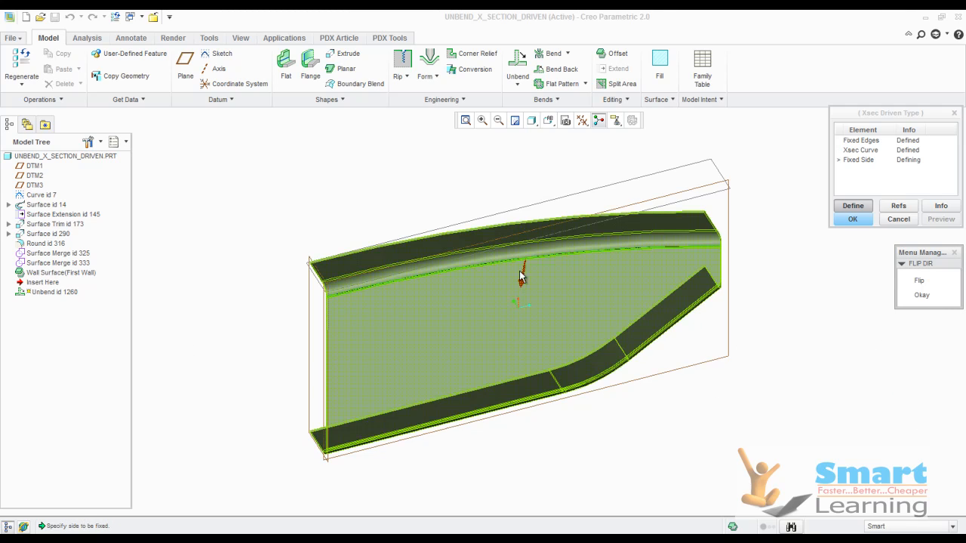
{"action": "left_click", "coordinate": [924, 295]}
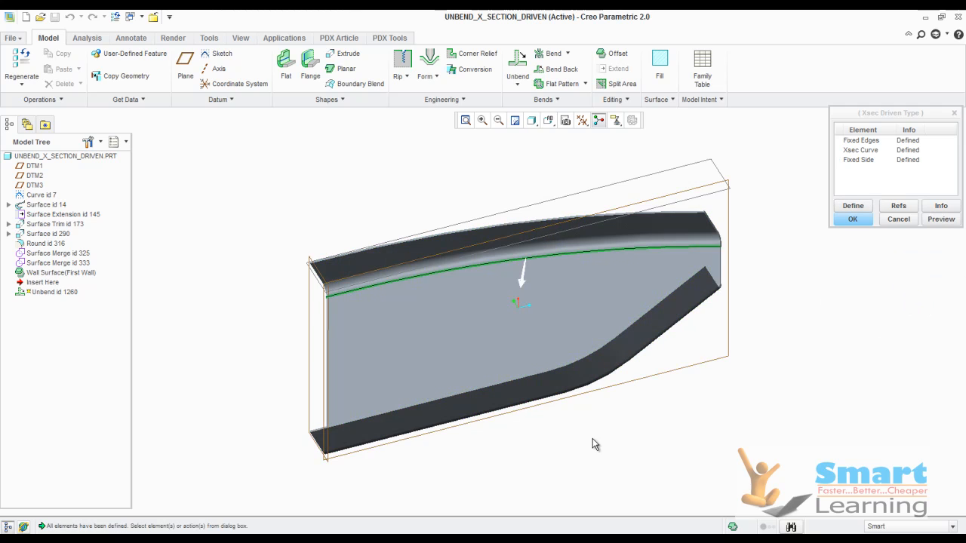
Preview and create the Cross Section Driven Unbend of the gently curved flange, and inspect the flattened flange.
{"action": "scroll", "coordinate": [598, 321], "scroll_direction": "up", "scroll_amount": 3}
{"action": "scroll", "coordinate": [599, 322], "scroll_direction": "down", "scroll_amount": 1}
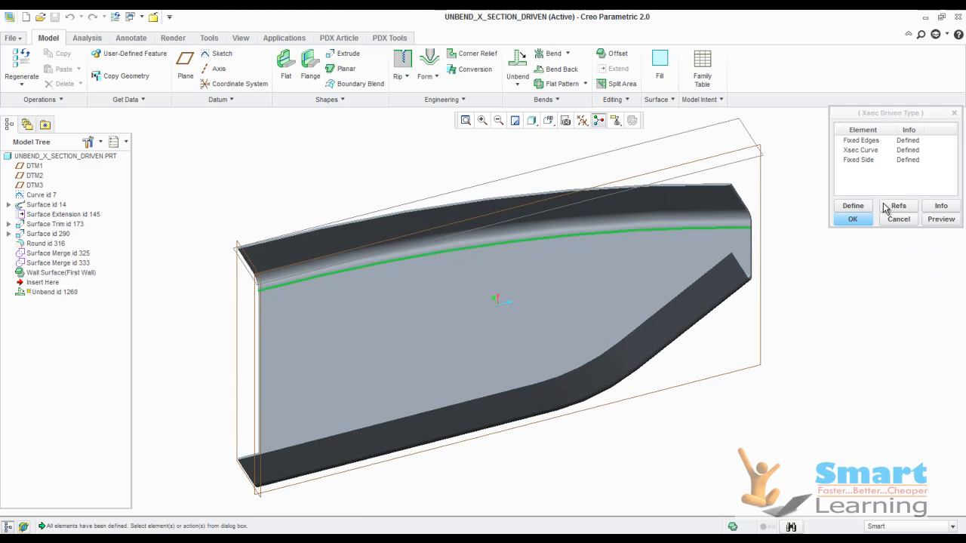
{"action": "left_click", "coordinate": [939, 220]}
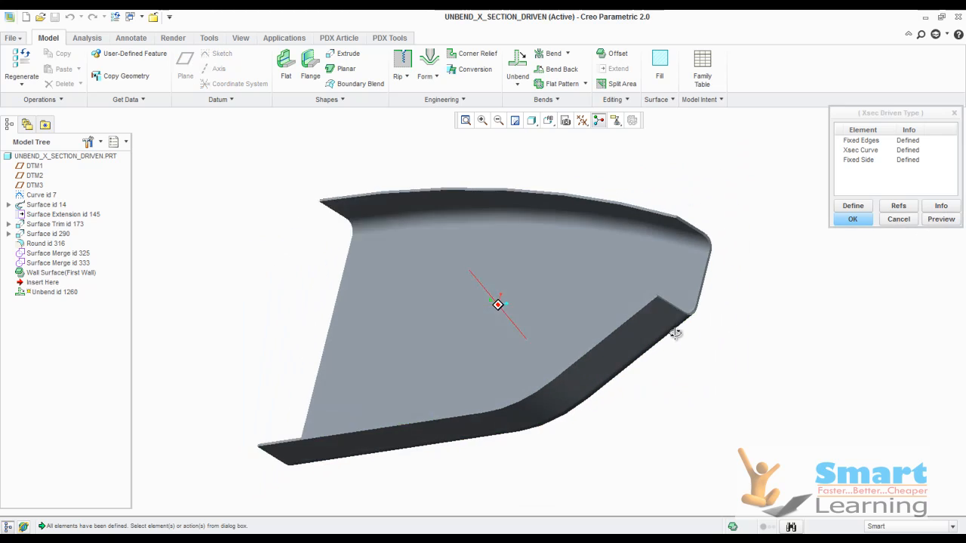
{"action": "left_click", "coordinate": [853, 219]}
{"action": "middle_click_drag", "start_coordinate": [765, 339], "coordinate": [850, 319]}
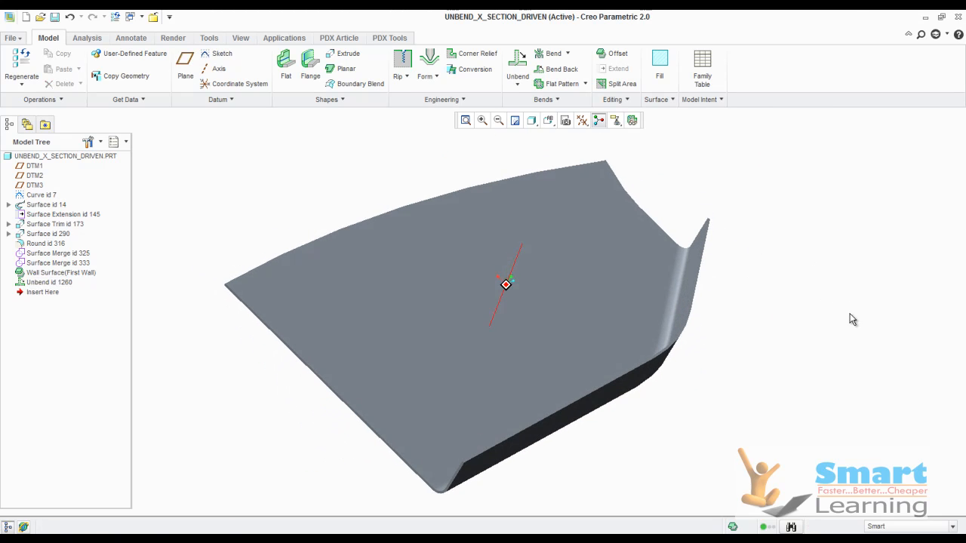
Start another Cross Section Driven Unbend and define its fixed edges as the tangent chain between the main wall and the sharply curved flange's bend.
{"action": "left_click", "coordinate": [518, 83]}
{"action": "left_click", "coordinate": [536, 129]}
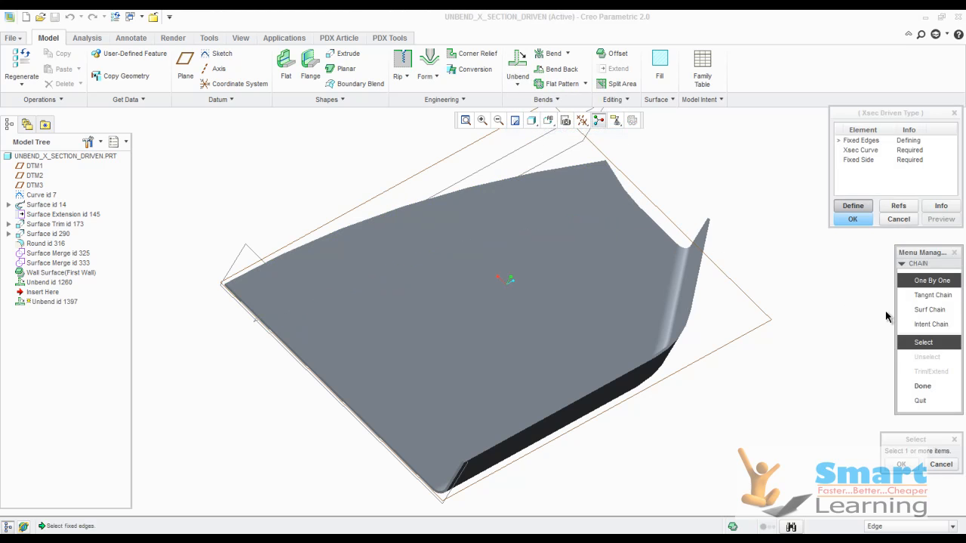
{"action": "left_click", "coordinate": [918, 296]}
{"action": "left_click", "coordinate": [923, 385]}
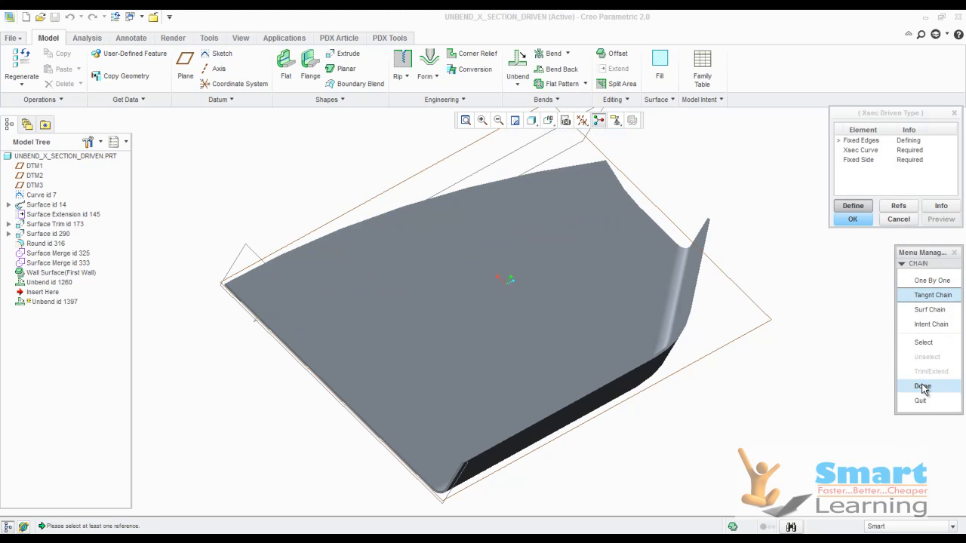
{"action": "middle_click_drag", "start_coordinate": [751, 351], "coordinate": [752, 361]}
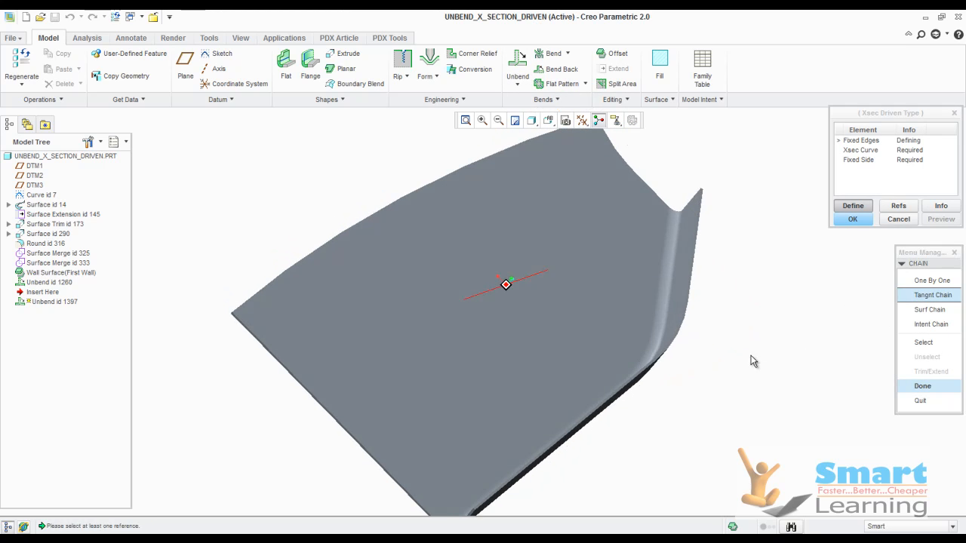
{"action": "left_click", "coordinate": [923, 386]}
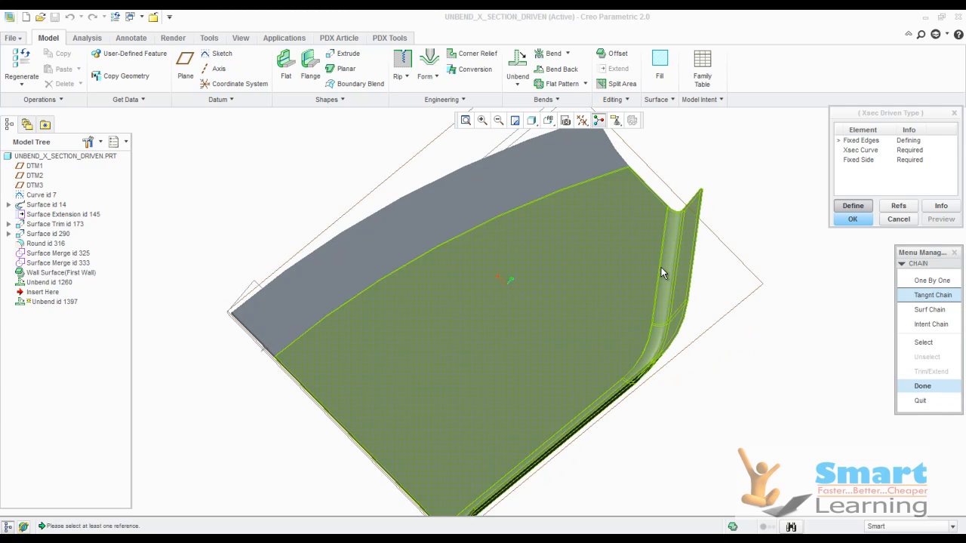
{"action": "left_click", "coordinate": [935, 299]}
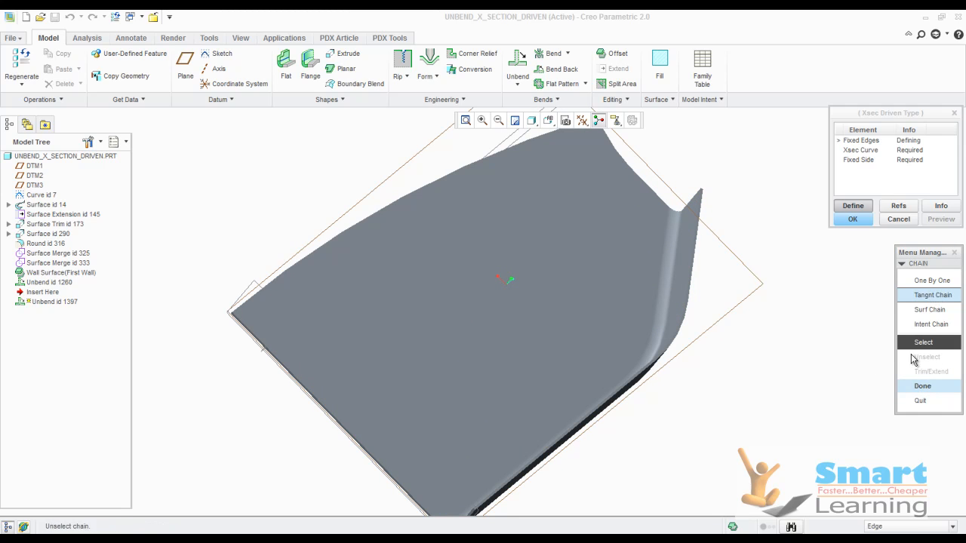
{"action": "left_click", "coordinate": [662, 245]}
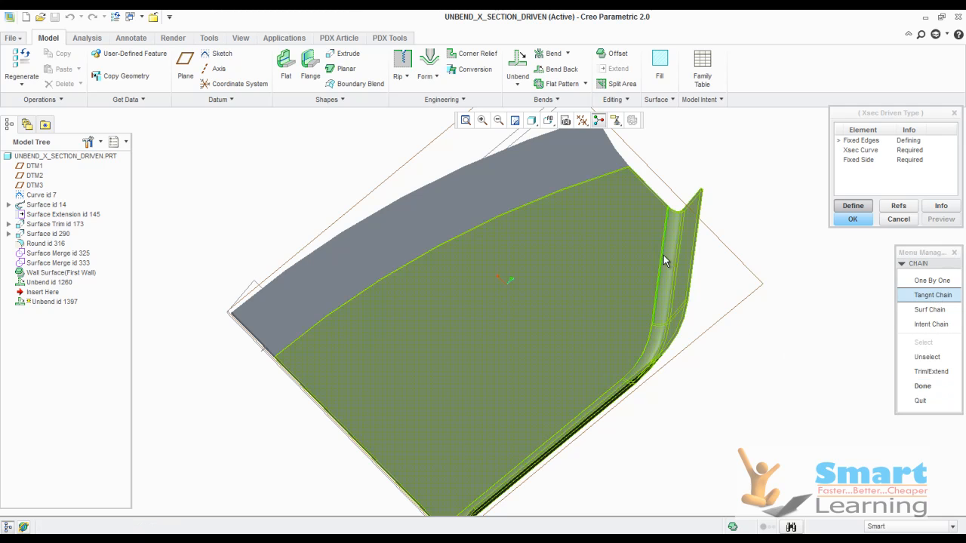
{"action": "scroll", "coordinate": [688, 309], "scroll_direction": "down", "scroll_amount": 3}
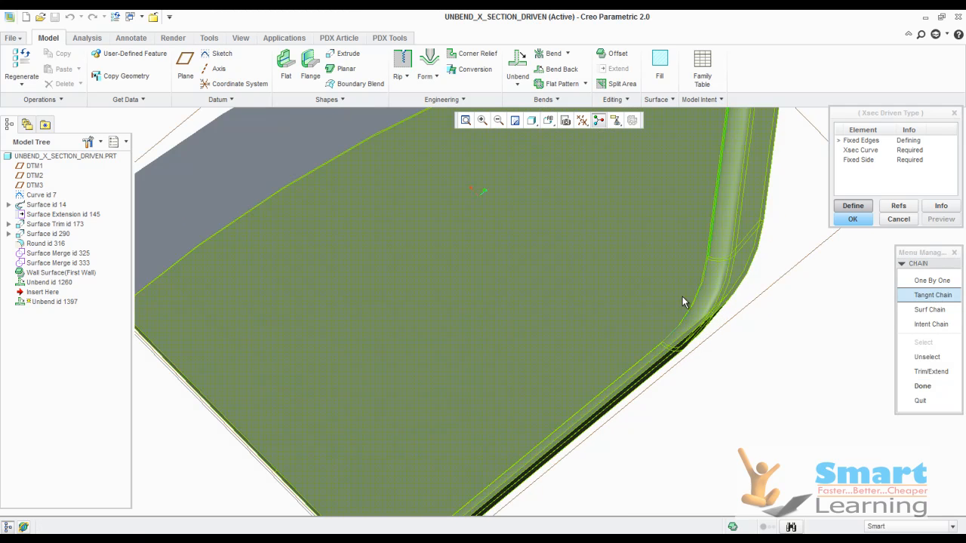
{"action": "scroll", "coordinate": [493, 356], "scroll_direction": "up", "scroll_amount": 3}
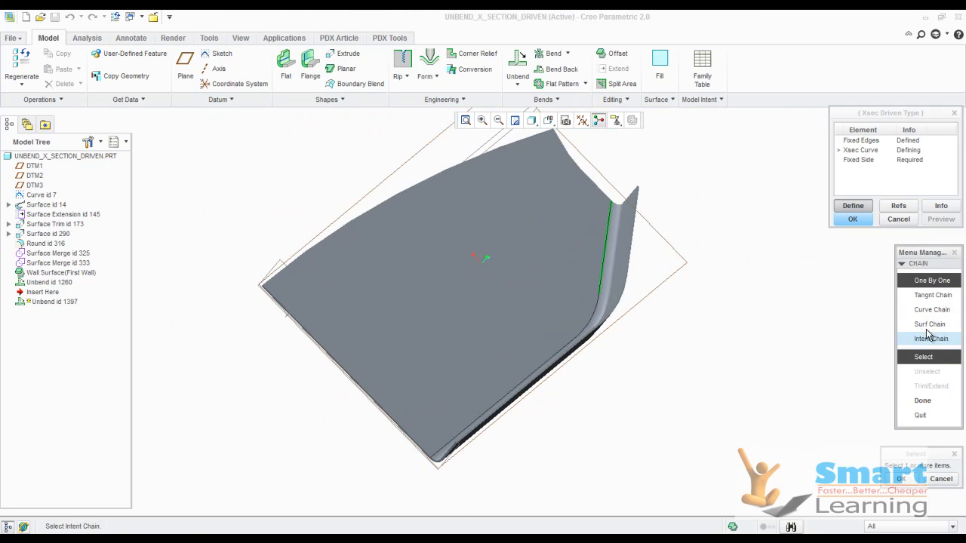
Reuse the sharply curved flange's tangent bend edge as the cross-section curve and accept the main wall side as fixed.
{"action": "left_click", "coordinate": [930, 296]}
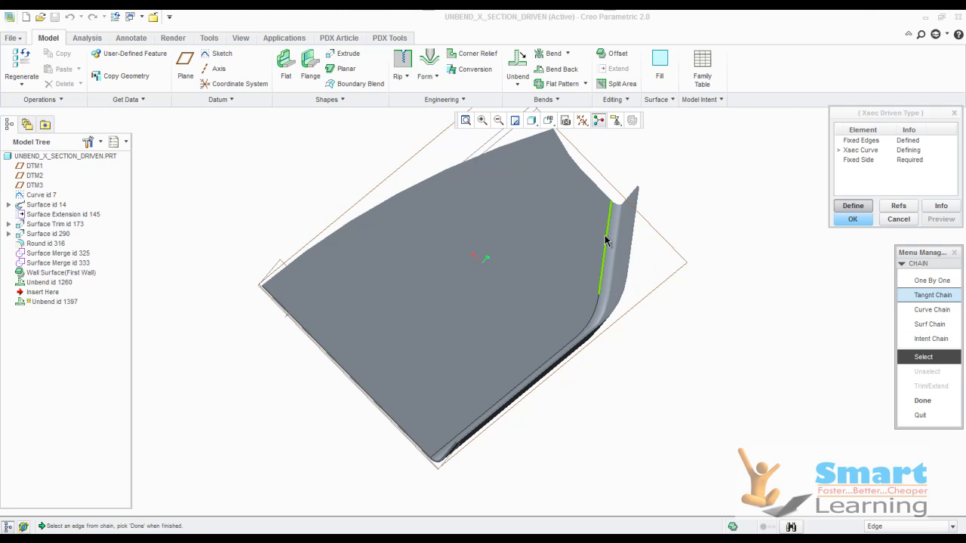
{"action": "left_click", "coordinate": [613, 276]}
{"action": "left_click", "coordinate": [928, 403]}
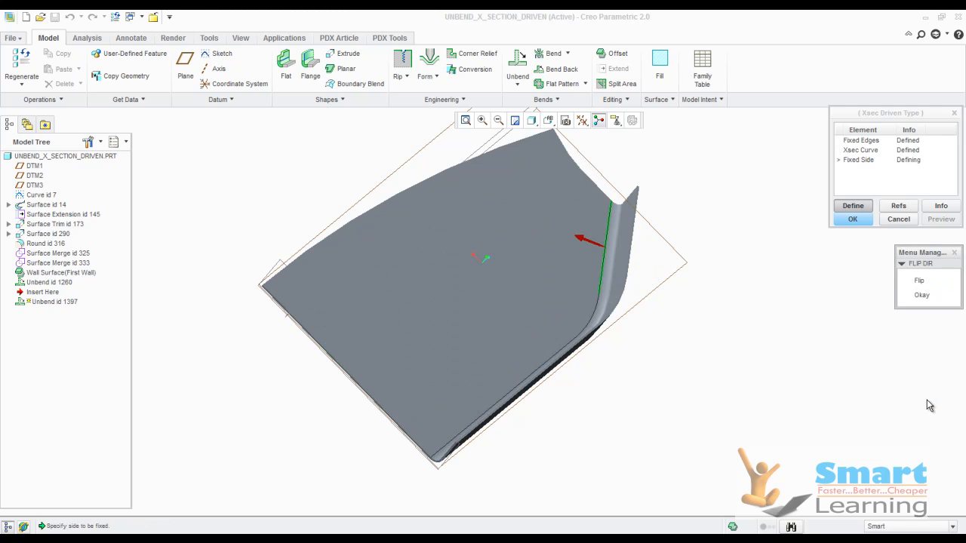
{"action": "left_click", "coordinate": [916, 298]}
Preview and create the Cross Section Driven Unbend of the sharply curved flange, and inspect the flattened flange.
{"action": "left_click", "coordinate": [942, 219]}
{"action": "left_click", "coordinate": [853, 219]}
{"action": "middle_click_drag", "start_coordinate": [739, 323], "coordinate": [739, 376]}
{"action": "left_click", "coordinate": [609, 346]}
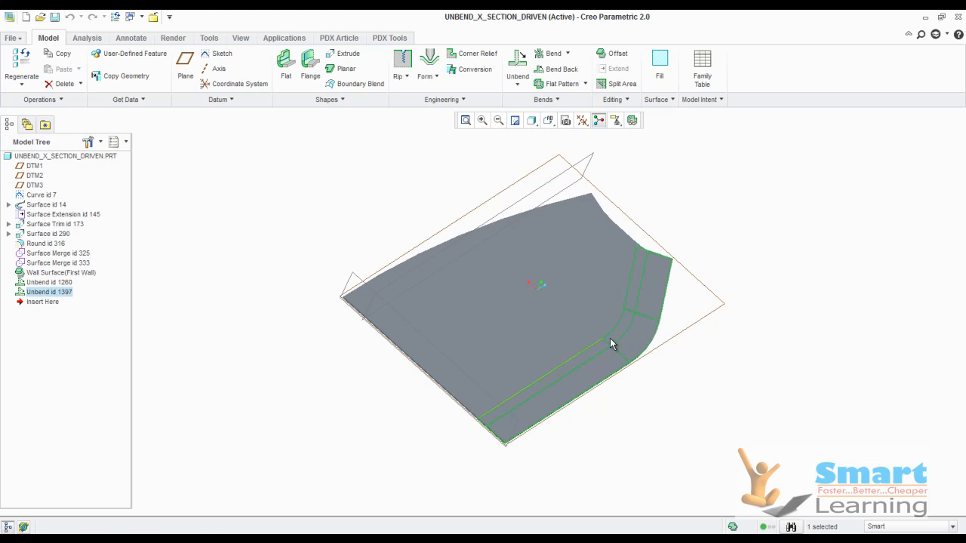
{"action": "left_click", "coordinate": [619, 146]}
Set the display style to No Hidden and examine the edges of both flattened flanges.
{"action": "left_click", "coordinate": [236, 37]}
{"action": "left_click", "coordinate": [401, 79]}
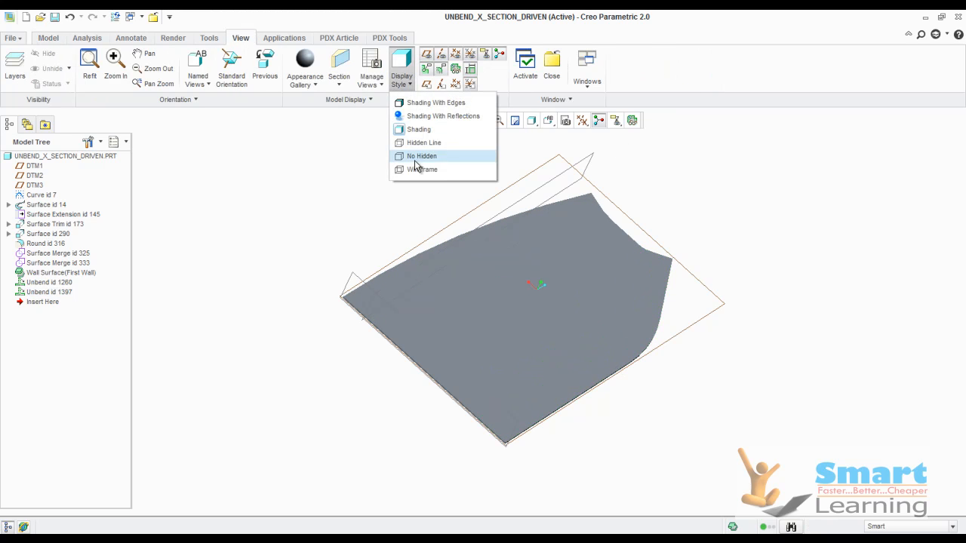
{"action": "left_click", "coordinate": [414, 157]}
{"action": "scroll", "coordinate": [659, 312], "scroll_direction": "down", "scroll_amount": 5}
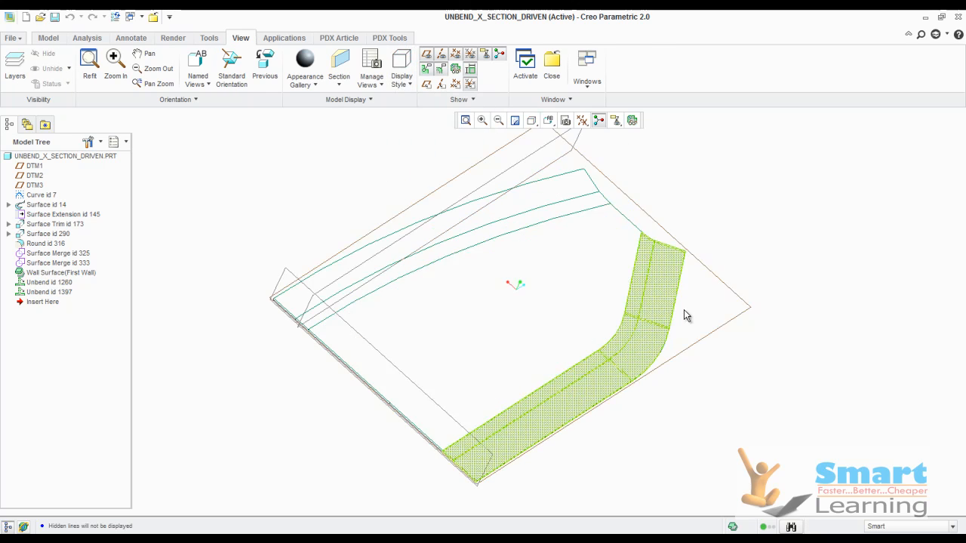
{"action": "middle_click_drag", "start_coordinate": [694, 338], "coordinate": [669, 190]}
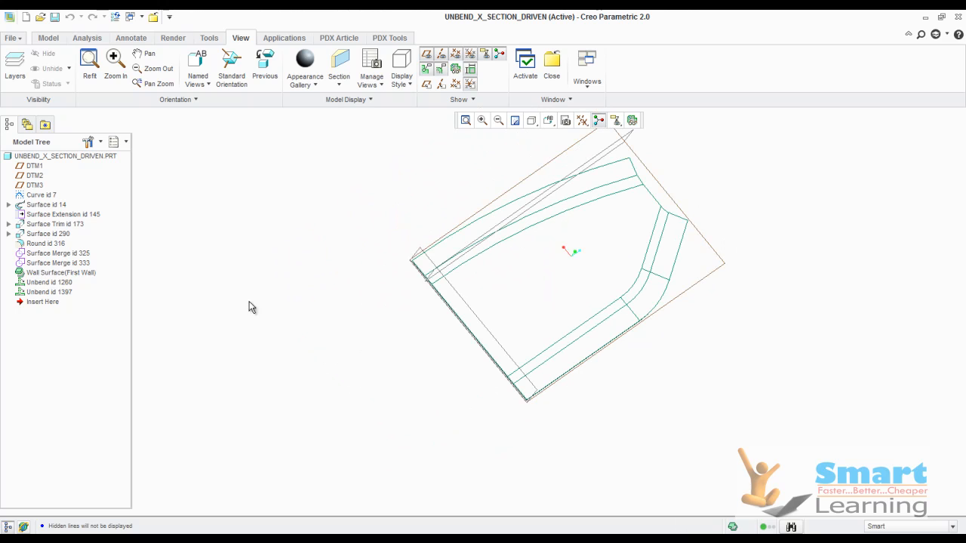
Close the unbend_x_section_driven part and erase all objects not displayed from the session.
{"action": "left_click", "coordinate": [12, 37]}
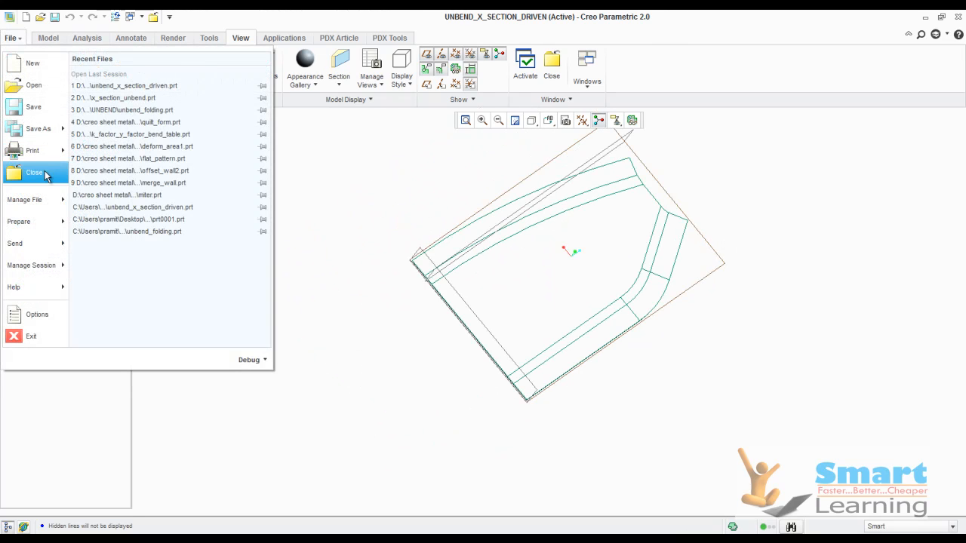
{"action": "left_click", "coordinate": [45, 172]}
{"action": "left_click", "coordinate": [149, 73]}
{"action": "key", "text": "Return"}
Switch to the PowerPoint slide show and review the Cross Section Driven Unbend option slide, especially the Xsec Curve and Fixed Side elements.
{"action": "left_click", "coordinate": [192, 539]}
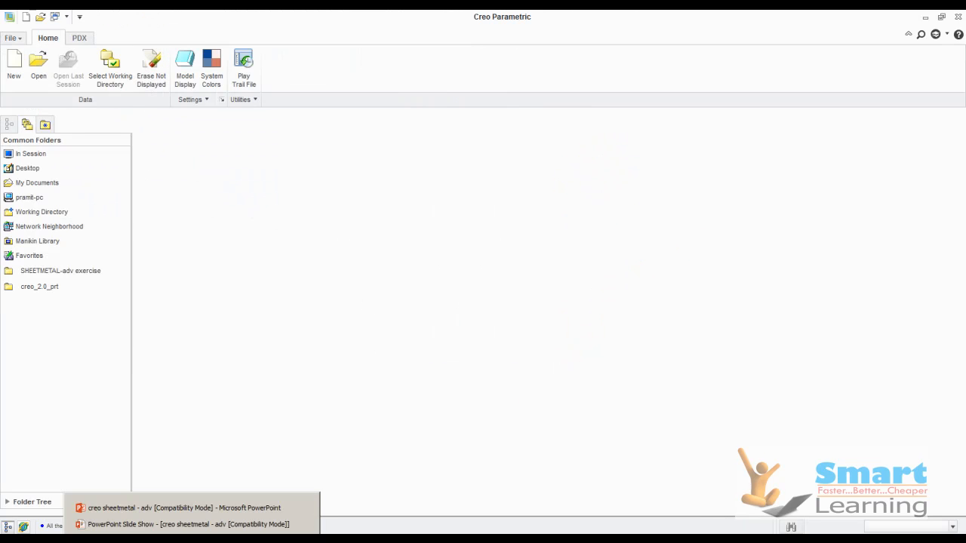
{"action": "left_click", "coordinate": [194, 523]}
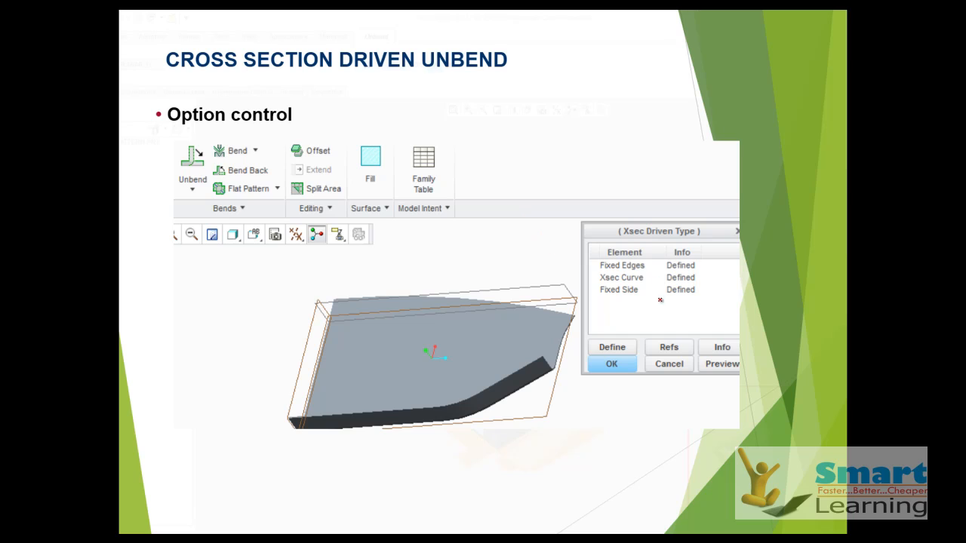
{"action": "left_click_drag", "start_coordinate": [598, 302], "coordinate": [683, 302]}
{"action": "left_click_drag", "start_coordinate": [602, 284], "coordinate": [673, 286]}
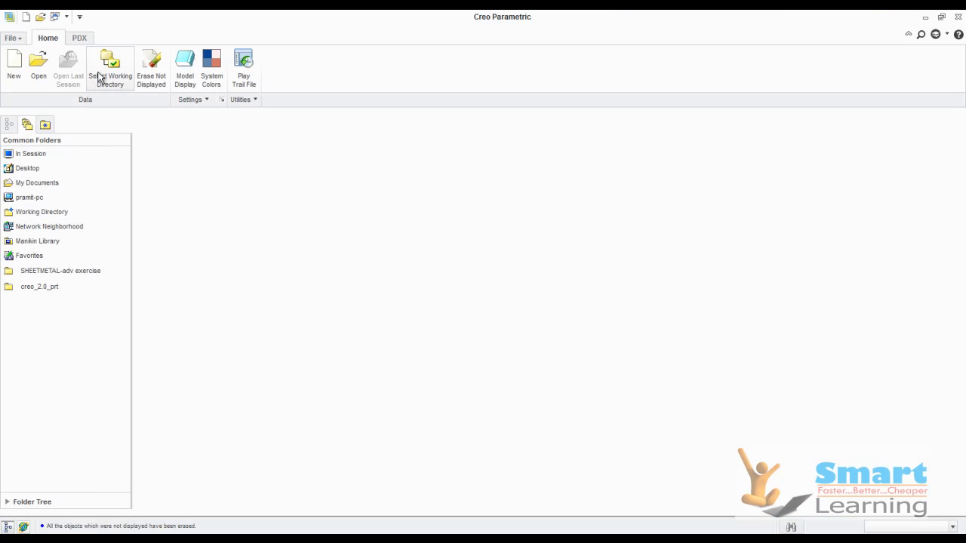
Open unbend_x_section_driven.prt in Creo Parametric and set its display style to Shading.
{"action": "left_click", "coordinate": [38, 64]}
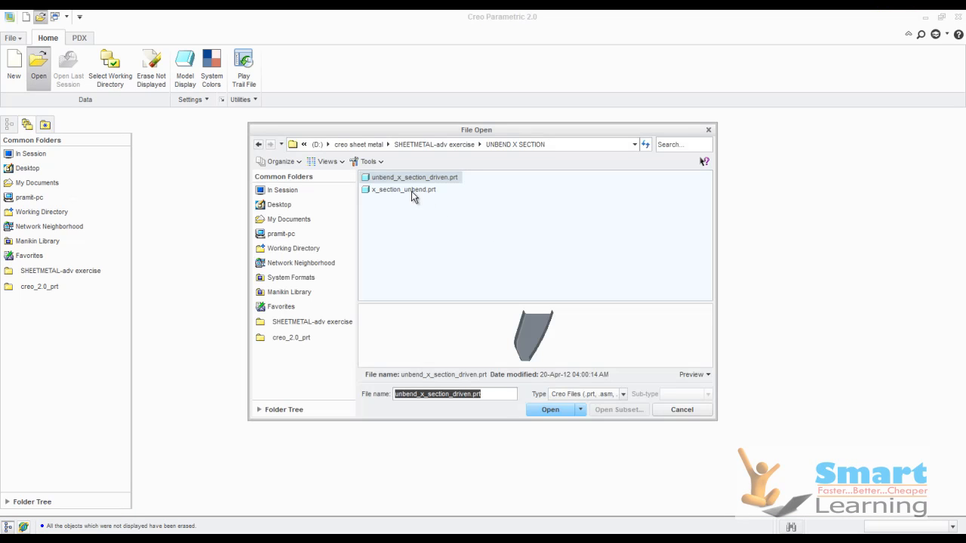
{"action": "double_click", "coordinate": [415, 181]}
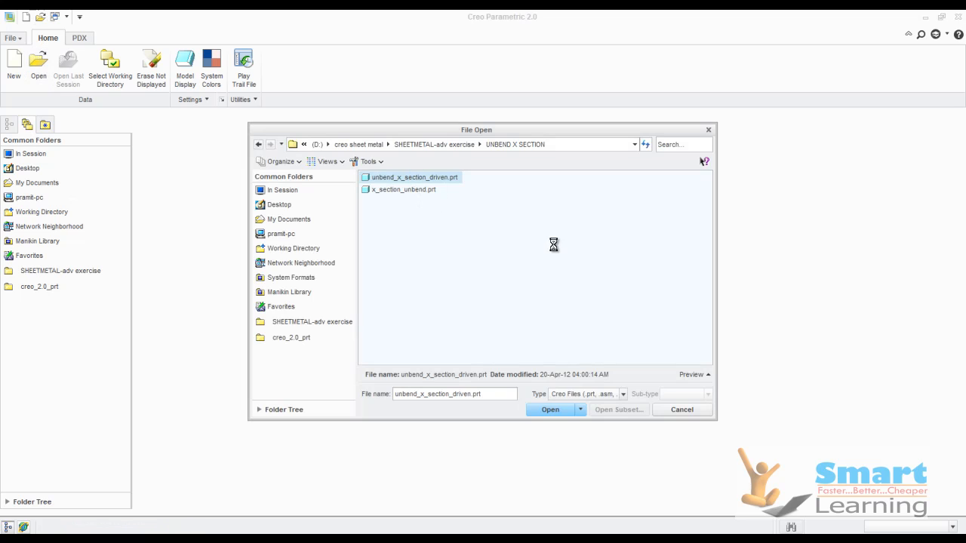
{"action": "middle_click_drag", "start_coordinate": [571, 327], "coordinate": [518, 222]}
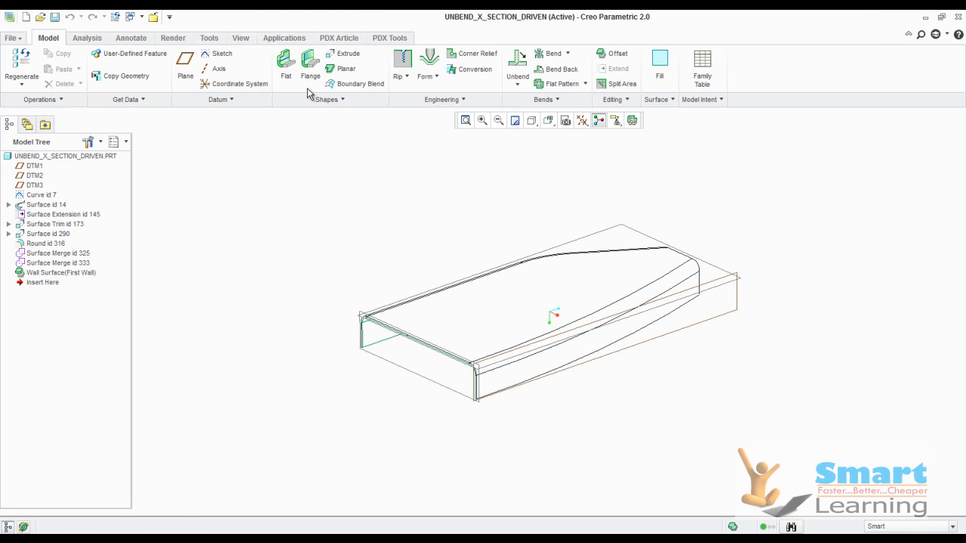
{"action": "left_click", "coordinate": [246, 38]}
{"action": "left_click", "coordinate": [402, 80]}
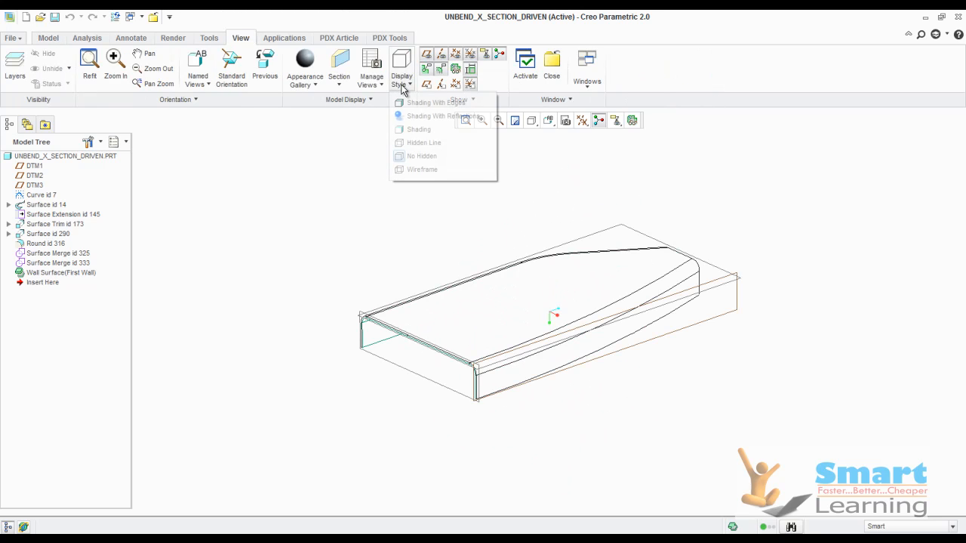
{"action": "left_click", "coordinate": [417, 129]}
{"action": "mouse_move", "coordinate": [442, 197]}
{"action": "middle_mouse_down"}
{"action": "mouse_move", "coordinate": [498, 317]}
{"action": "mouse_move", "coordinate": [529, 345]}
{"action": "mouse_move", "coordinate": [453, 341]}
{"action": "middle_mouse_up"}
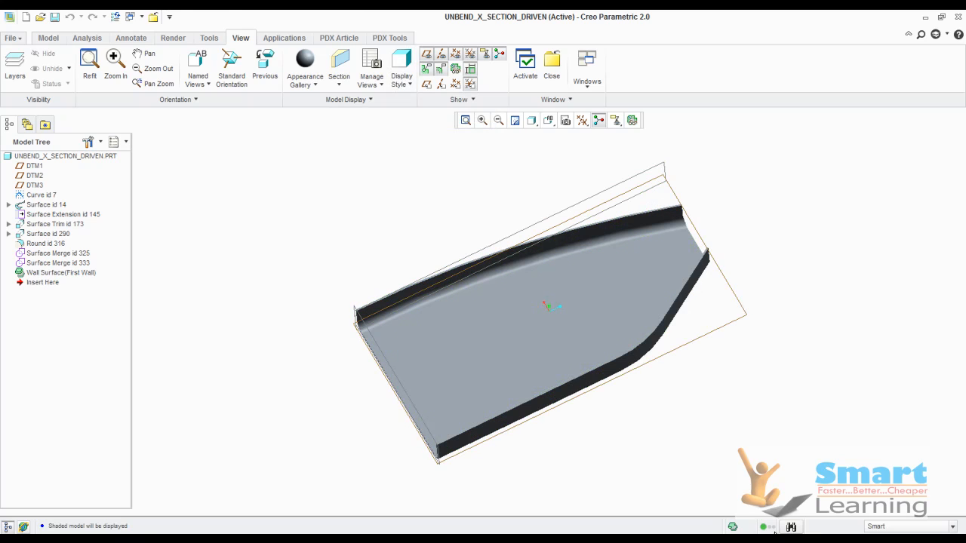
Start a Cross Section Driven Unbend and define its fixed edges as the tangent chain along the gently curved flange's bend.
{"action": "left_click", "coordinate": [47, 38]}
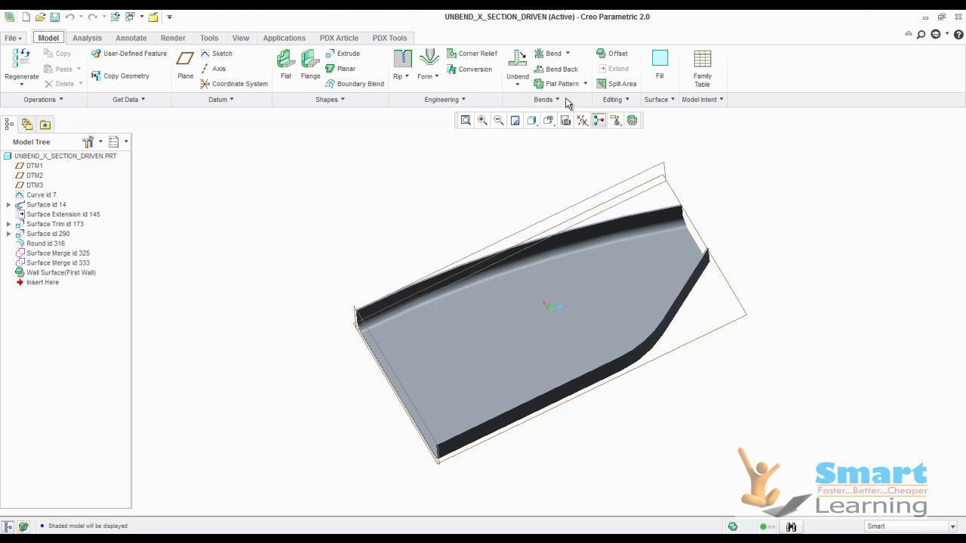
{"action": "left_click", "coordinate": [514, 86]}
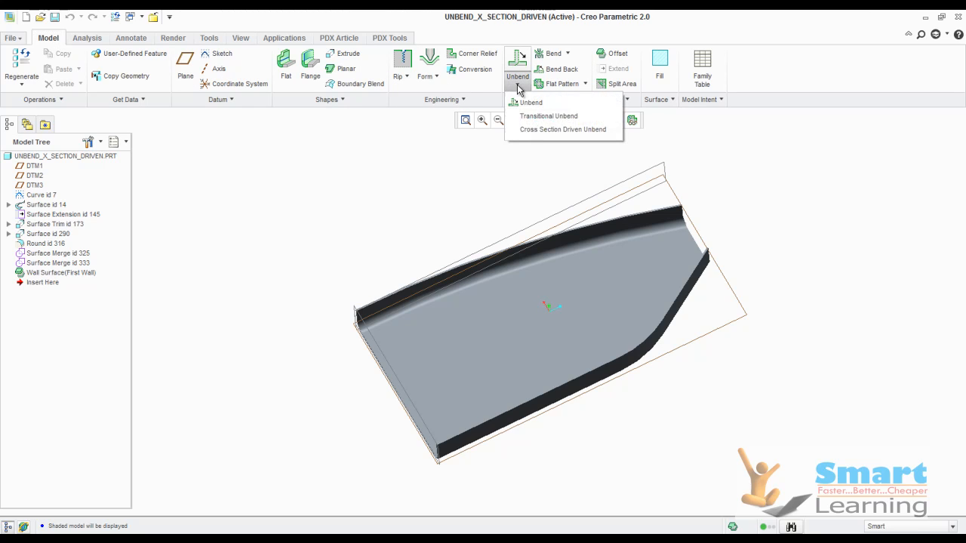
{"action": "left_click", "coordinate": [539, 132]}
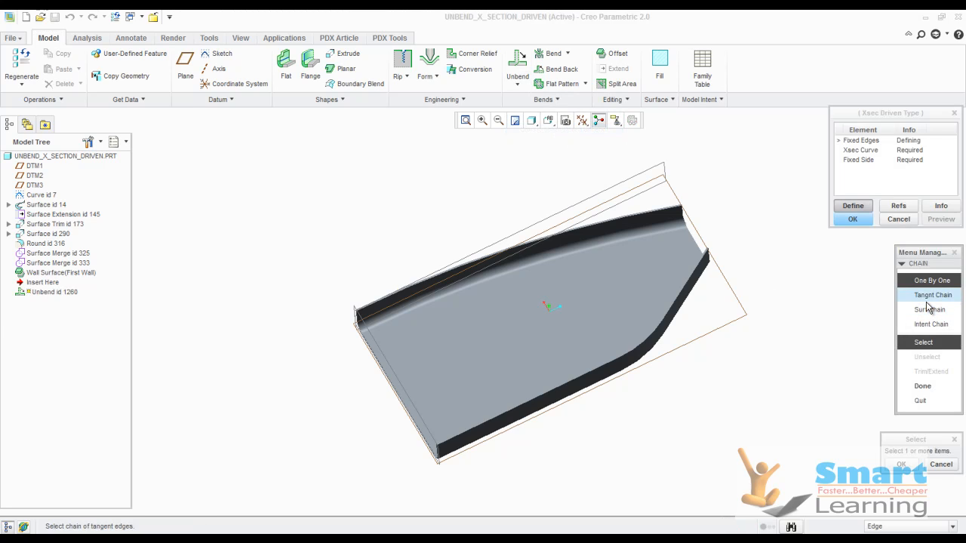
{"action": "left_click", "coordinate": [928, 298]}
{"action": "left_click", "coordinate": [604, 238]}
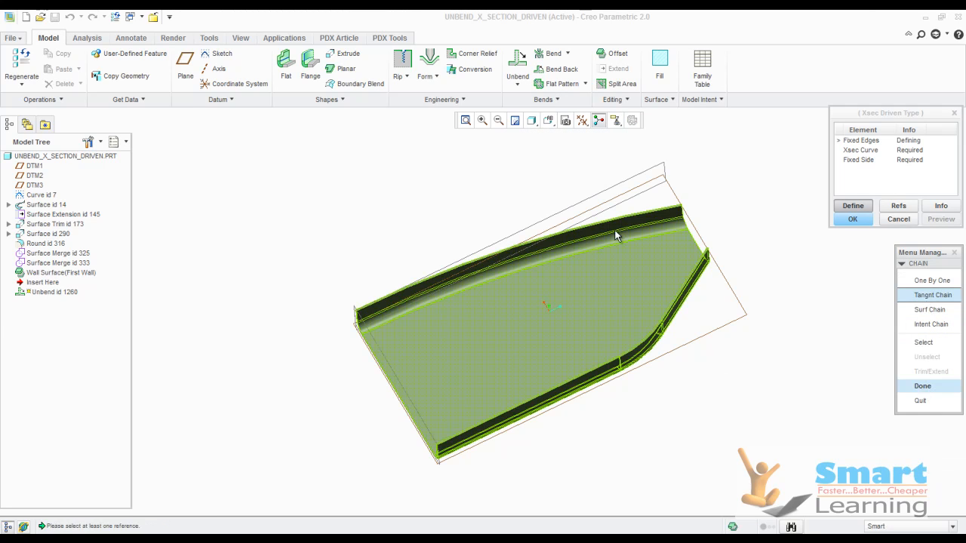
{"action": "left_click", "coordinate": [924, 297]}
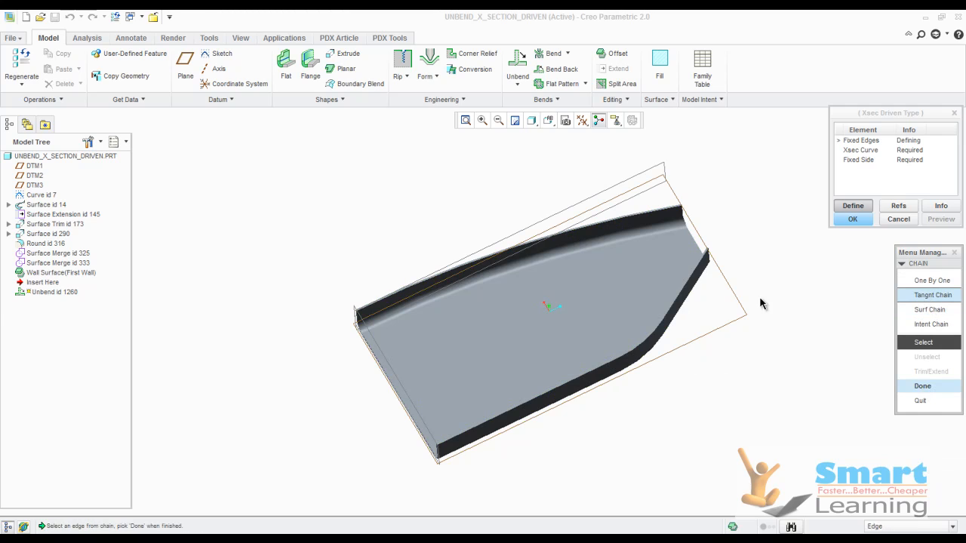
{"action": "left_click", "coordinate": [653, 241]}
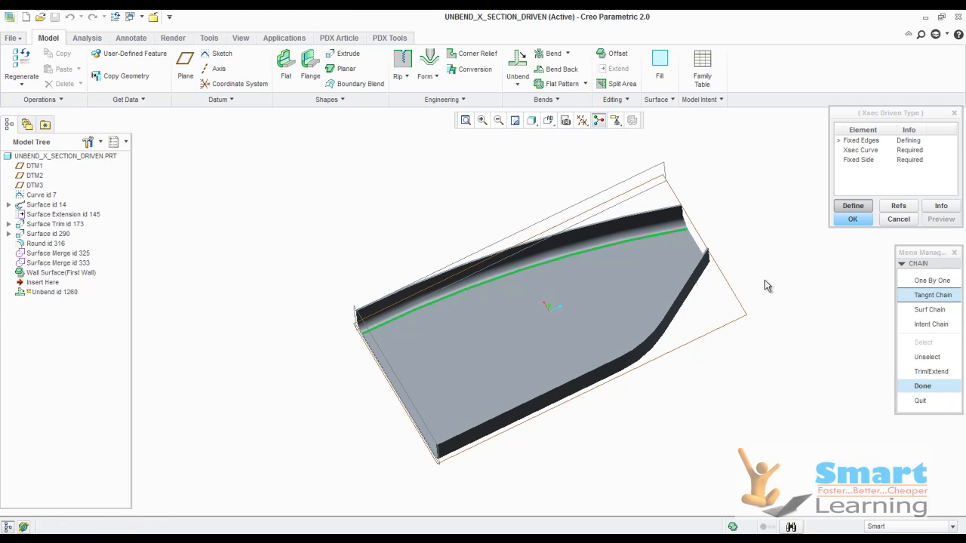
{"action": "left_click", "coordinate": [921, 387]}
Choose Sketch Curve for the cross-section curve and set up its sketch on the main wall surface.
{"action": "left_click", "coordinate": [923, 295]}
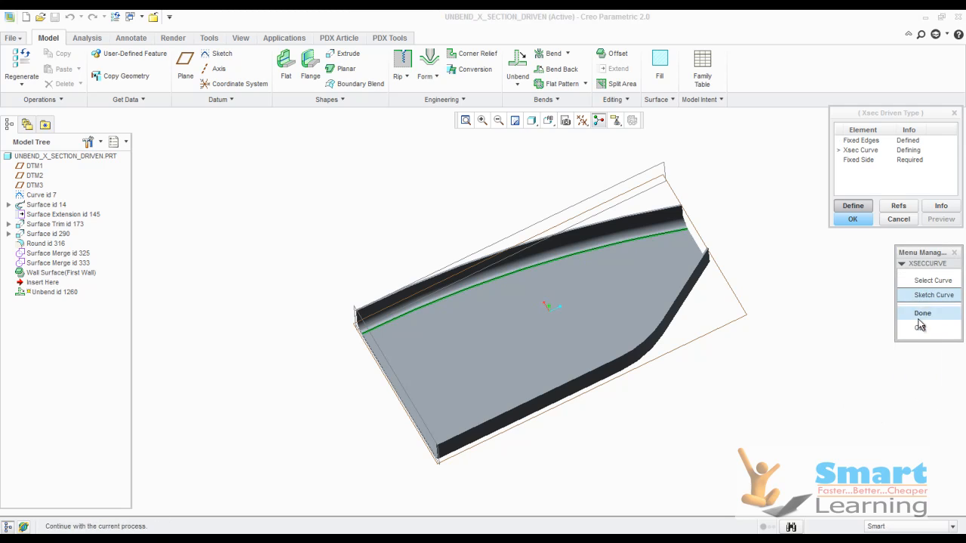
{"action": "left_click", "coordinate": [921, 313]}
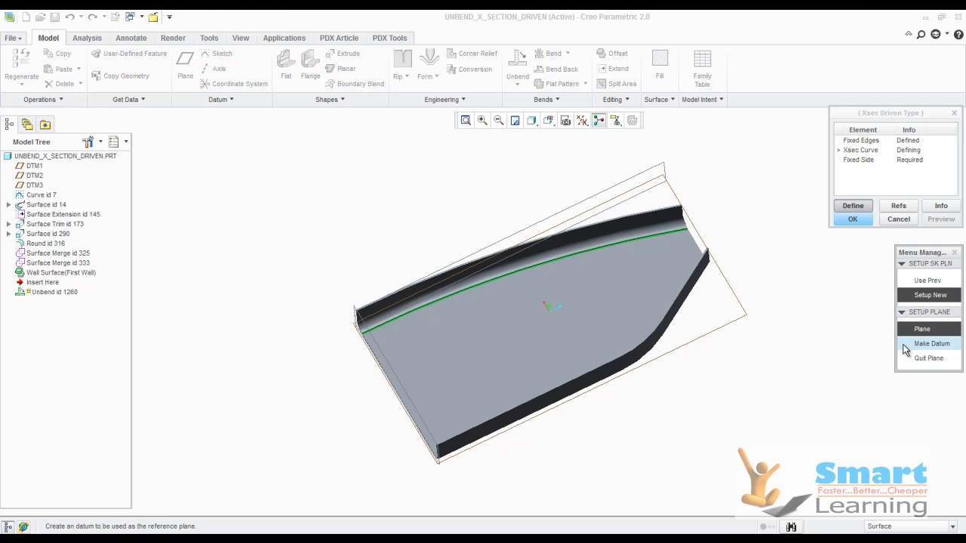
{"action": "left_click", "coordinate": [582, 313]}
{"action": "left_click", "coordinate": [906, 395]}
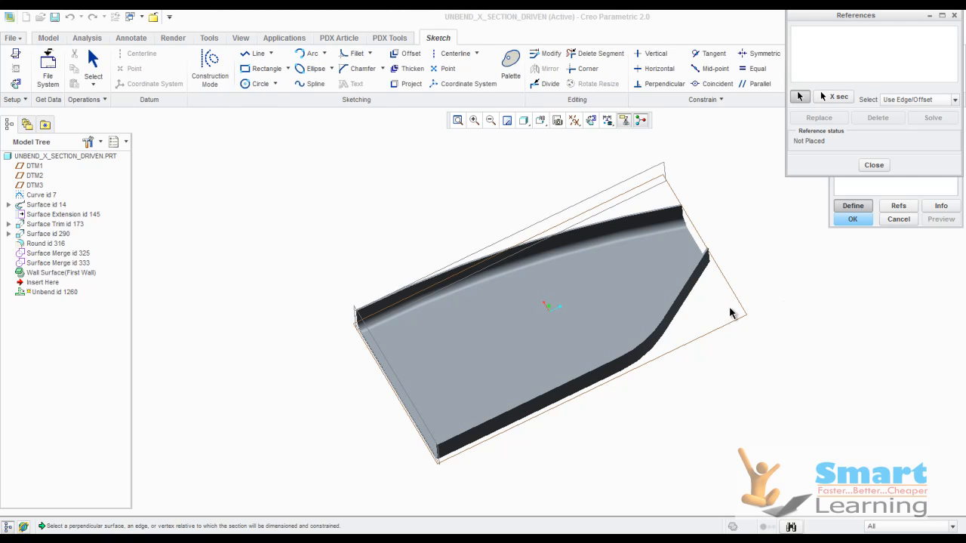
Add datum planes DTM3 and DTM1 as sketch references and orient the view parallel to the sketch plane.
{"action": "scroll", "coordinate": [379, 357], "scroll_direction": "down", "scroll_amount": 1}
{"action": "scroll", "coordinate": [378, 357], "scroll_direction": "up", "scroll_amount": 2}
{"action": "scroll", "coordinate": [408, 373], "scroll_direction": "down", "scroll_amount": 2}
{"action": "left_click", "coordinate": [402, 376]}
{"action": "left_click", "coordinate": [647, 157]}
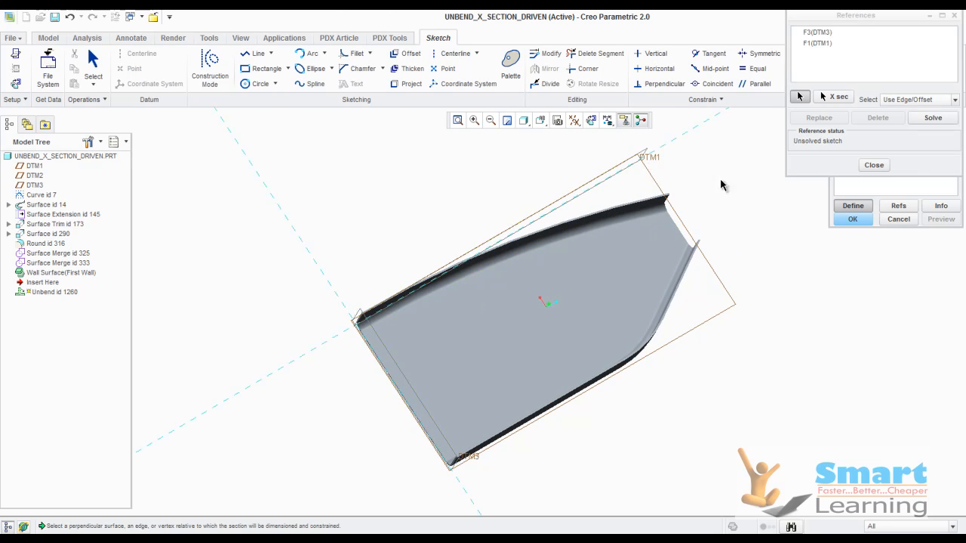
{"action": "left_click", "coordinate": [873, 165]}
{"action": "scroll", "coordinate": [781, 306], "scroll_direction": "up", "scroll_amount": 2}
{"action": "scroll", "coordinate": [560, 329], "scroll_direction": "down", "scroll_amount": 1}
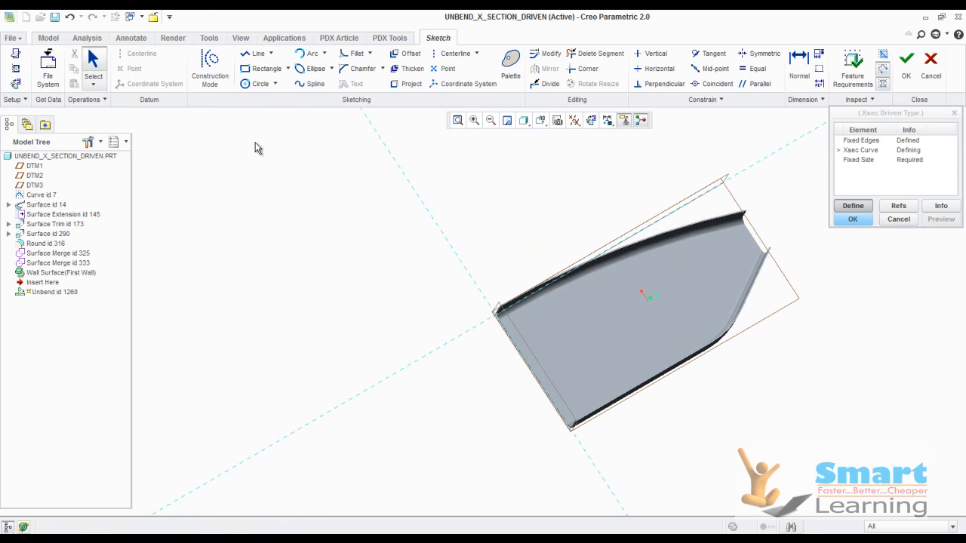
{"action": "left_click", "coordinate": [592, 121]}
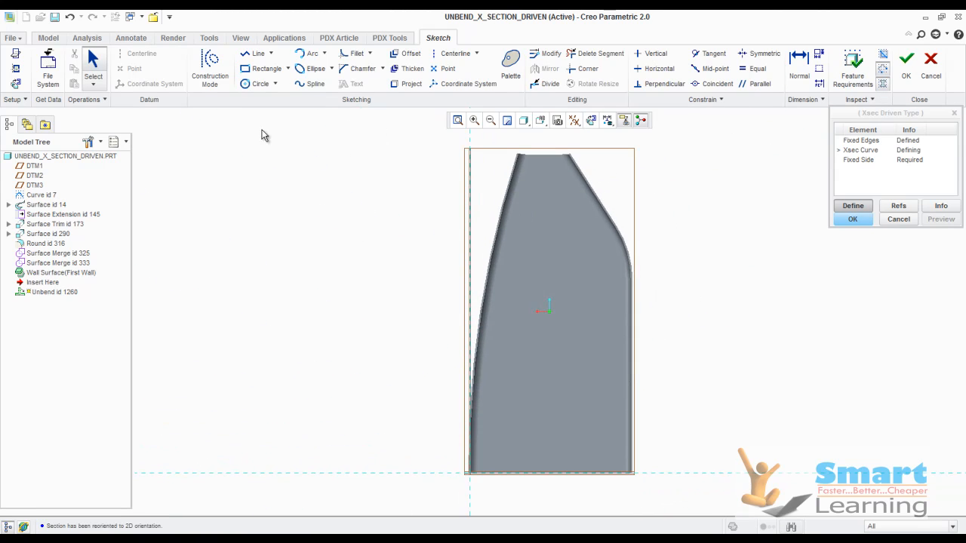
Sketch a slanted line across the main wall, from its lower to upper edge at about 81.4°, ending about 1.84 from the vertical reference; finish the sketch.
{"action": "left_click", "coordinate": [249, 54]}
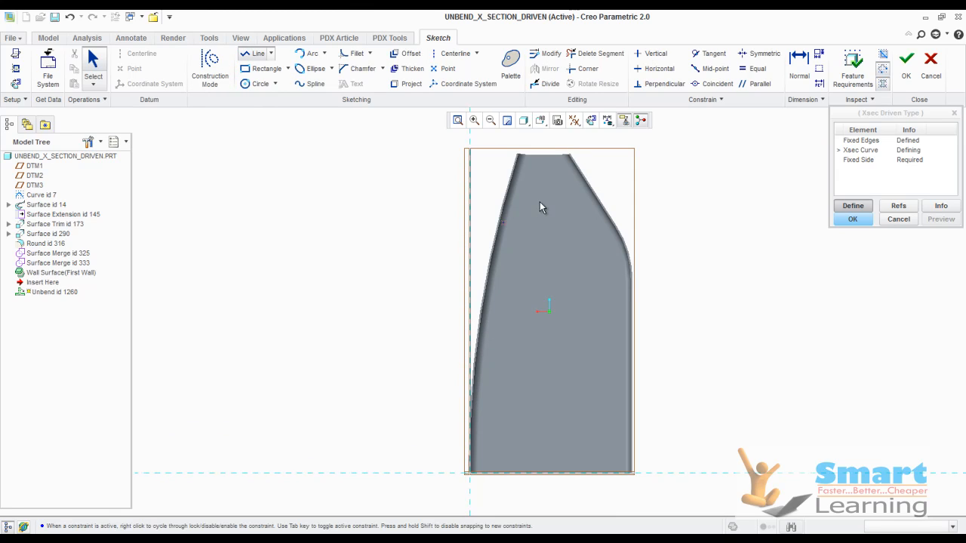
{"action": "left_click", "coordinate": [481, 473]}
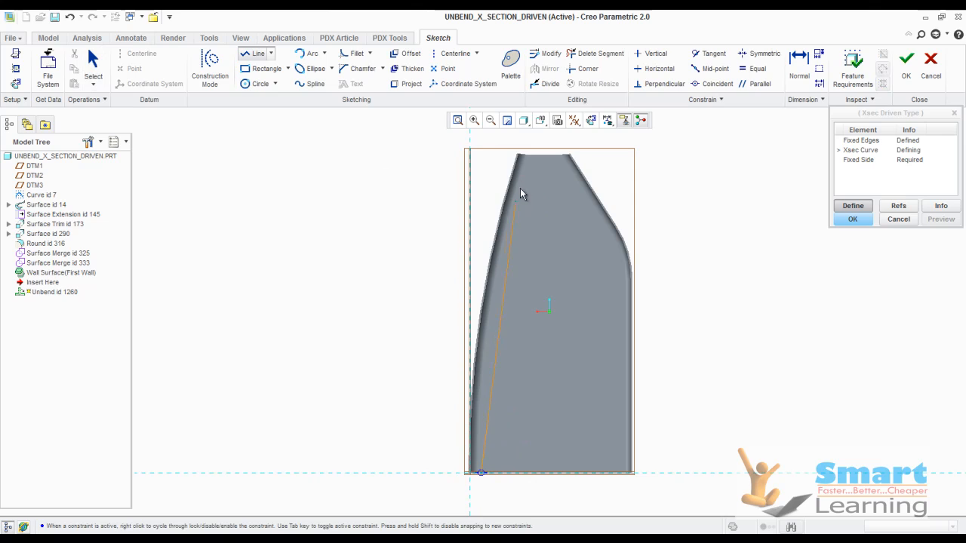
{"action": "left_click", "coordinate": [551, 245]}
{"action": "middle_click", "coordinate": [551, 246]}
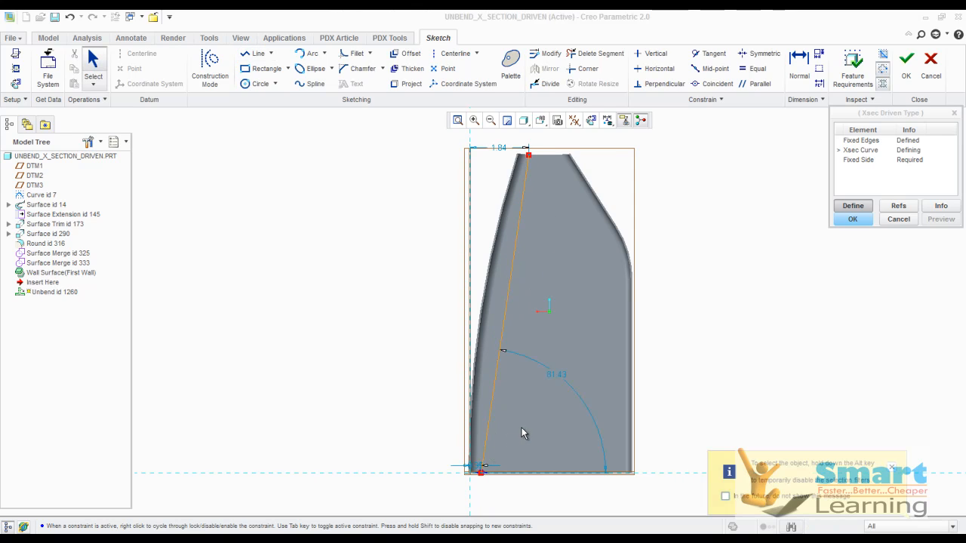
{"action": "scroll", "coordinate": [522, 431], "scroll_direction": "up", "scroll_amount": 1}
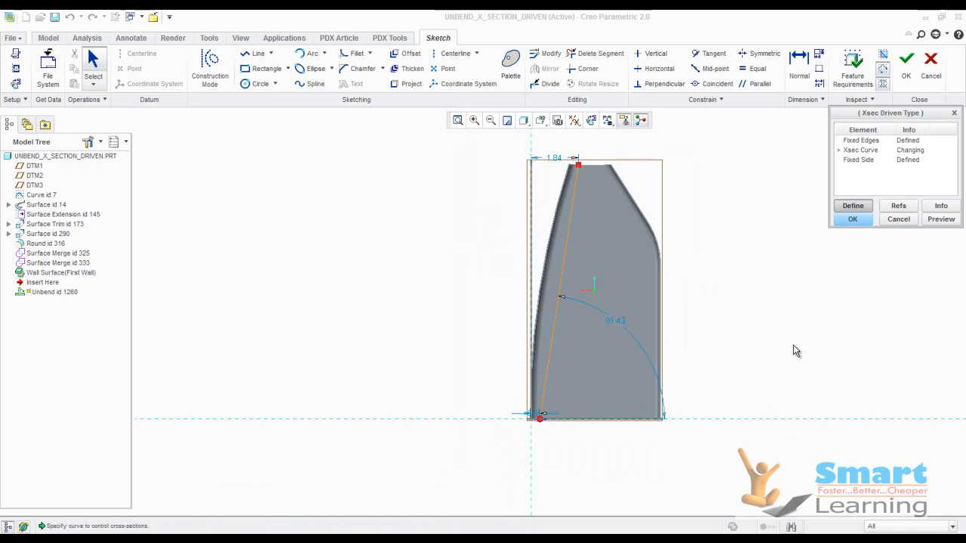
{"action": "left_click", "coordinate": [906, 60]}
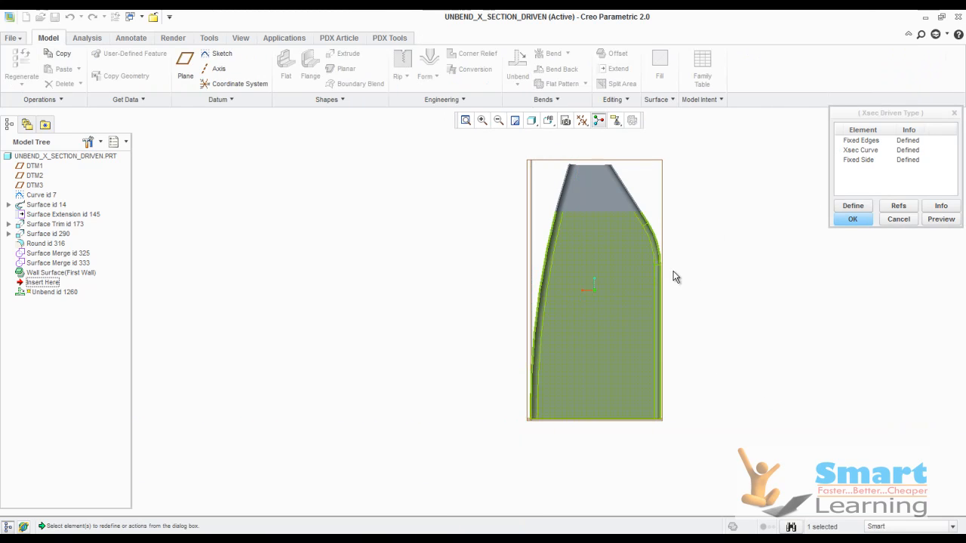
Keep the main wall side of the bend as the fixed side, preview the result and complete the Cross Section Driven Unbend.
{"action": "double_click", "coordinate": [868, 162]}
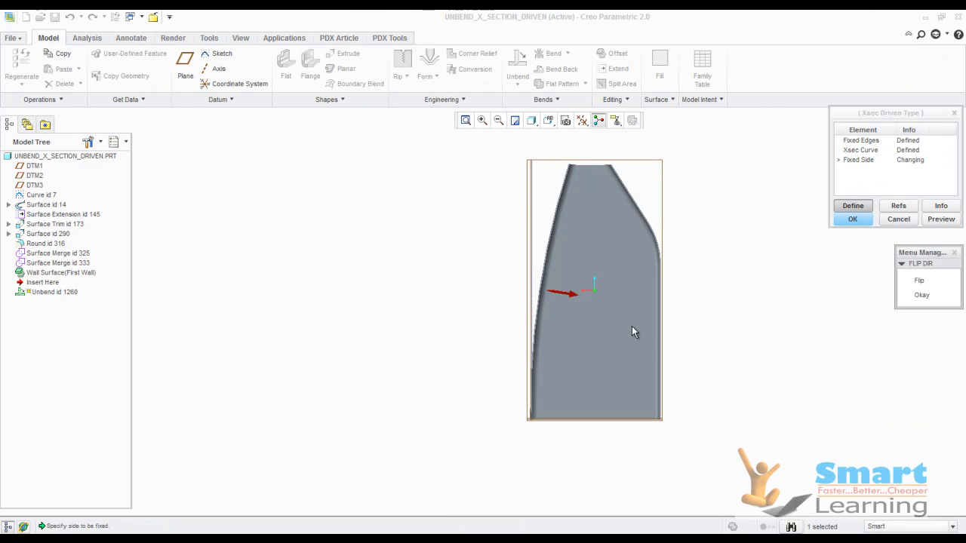
{"action": "left_click", "coordinate": [921, 296]}
{"action": "left_click", "coordinate": [941, 219]}
{"action": "left_click", "coordinate": [851, 220]}
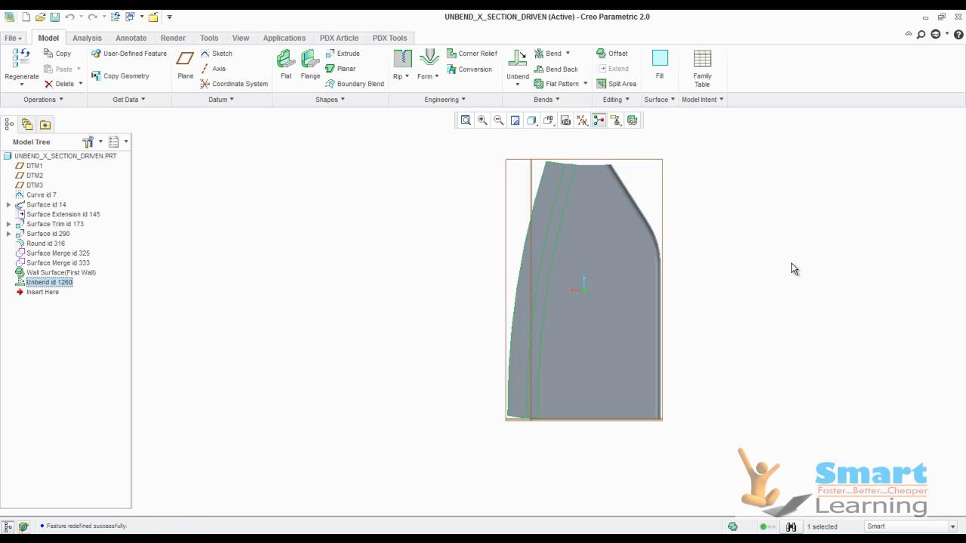
Examine the dimensions of the first wall and the unbend's sketched cross-section curve, and inspect the flattened flange from an angled view.
{"action": "double_click", "coordinate": [600, 317]}
{"action": "middle_click_drag", "start_coordinate": [573, 388], "coordinate": [531, 311]}
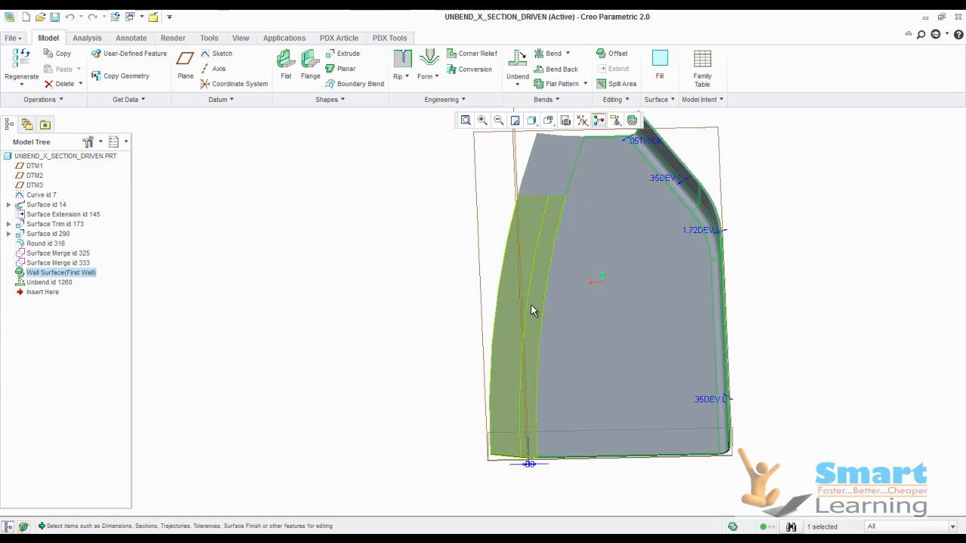
{"action": "double_click", "coordinate": [536, 303]}
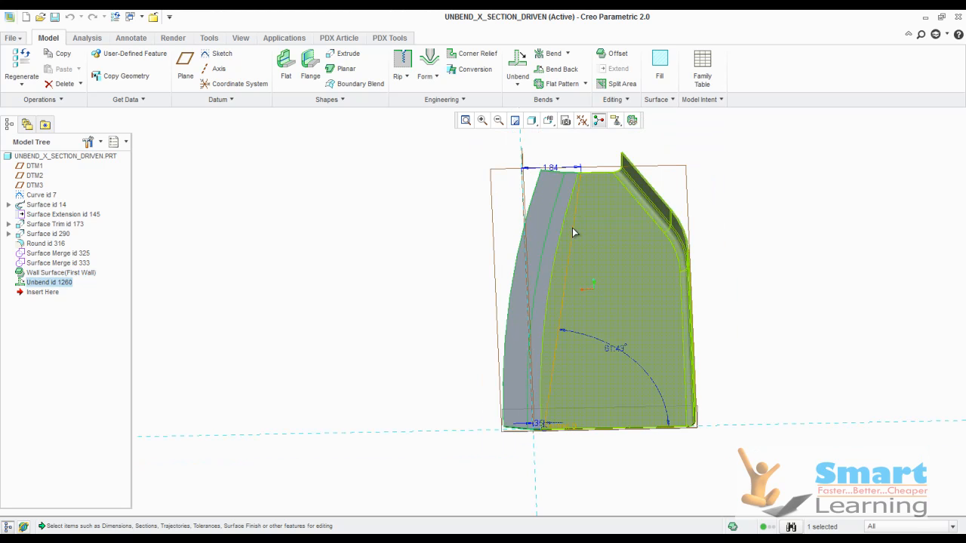
{"action": "left_click", "coordinate": [356, 304]}
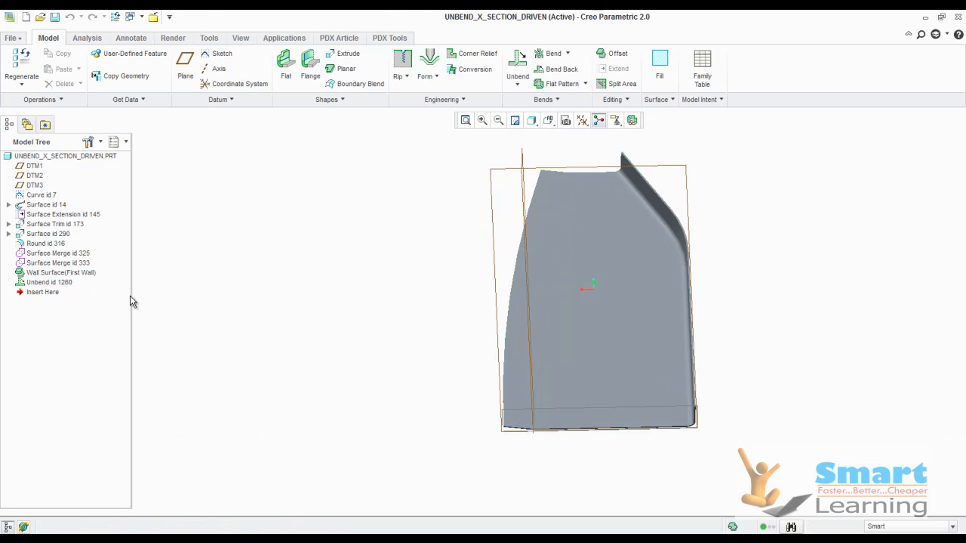
{"action": "middle_click_drag", "start_coordinate": [320, 337], "coordinate": [370, 332]}
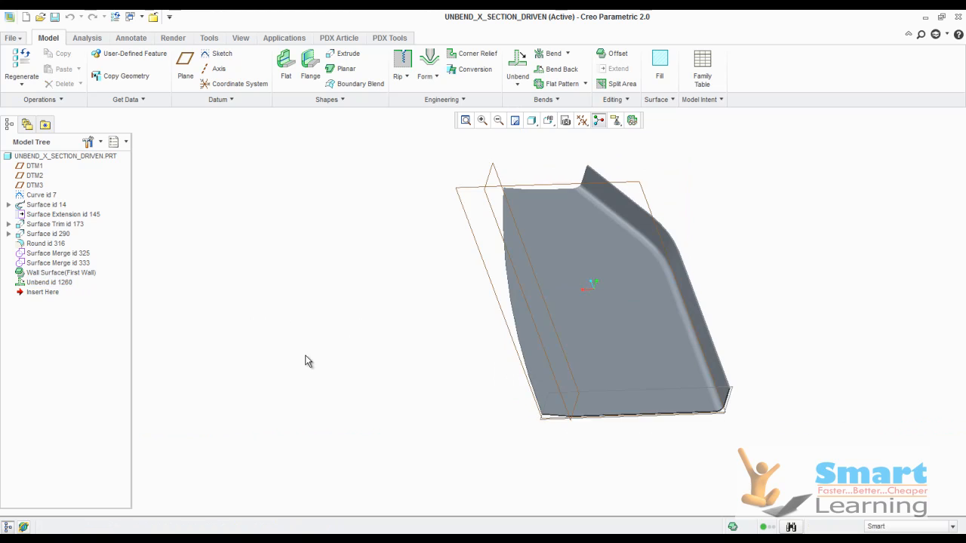
{"action": "scroll", "coordinate": [549, 367], "scroll_direction": "up", "scroll_amount": 2}
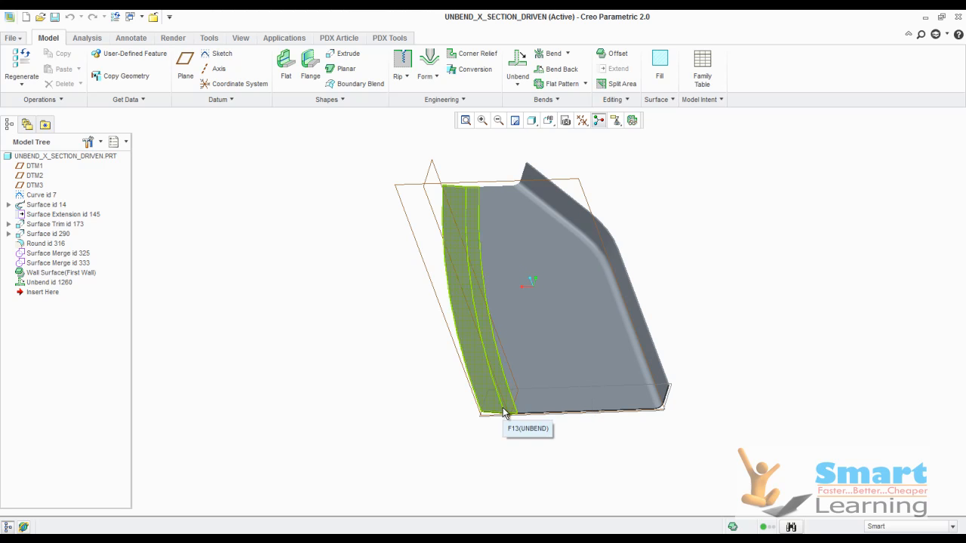
{"action": "left_click", "coordinate": [482, 253]}
{"action": "left_click", "coordinate": [705, 240]}
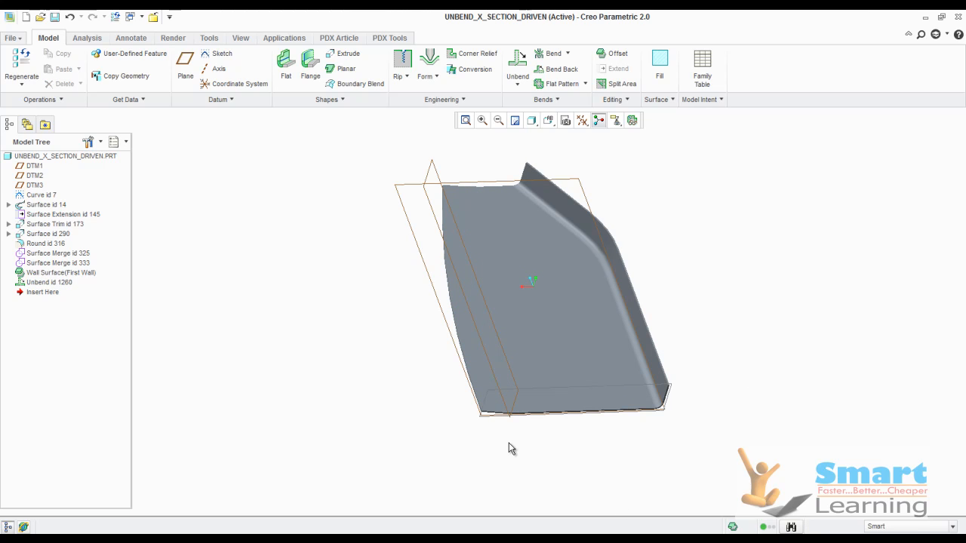